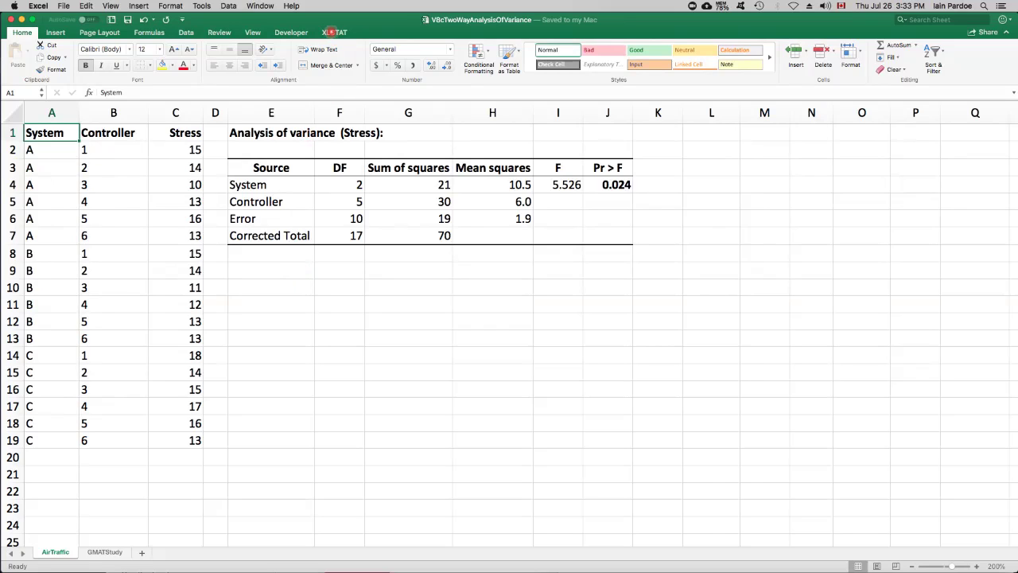
Start an XLSTAT ANOVA and set the quantitative dependent variable to the Stress column, AirTraffic C1:C19.
{"action": "left_click", "coordinate": [331, 32]}
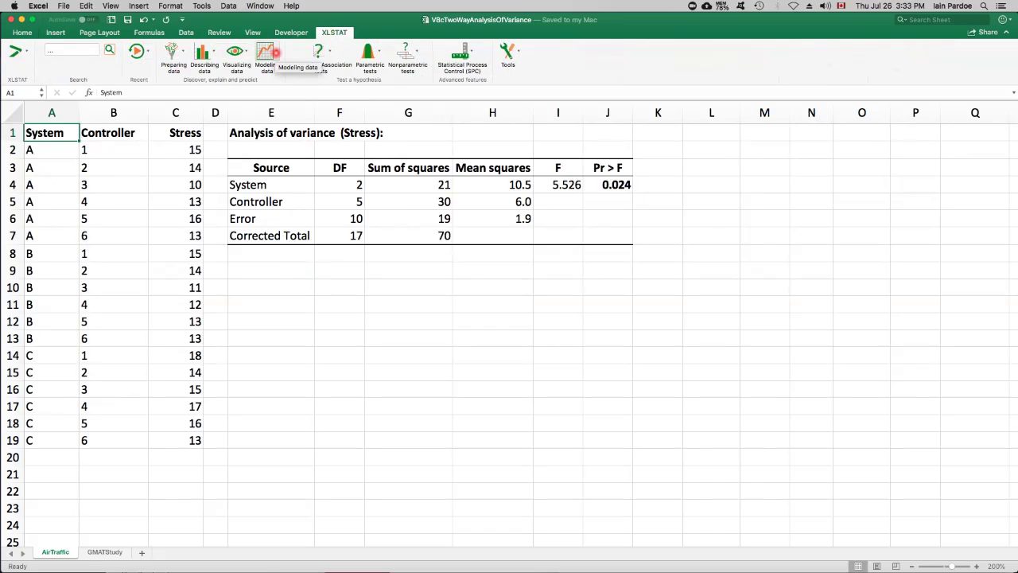
{"action": "left_click", "coordinate": [276, 53]}
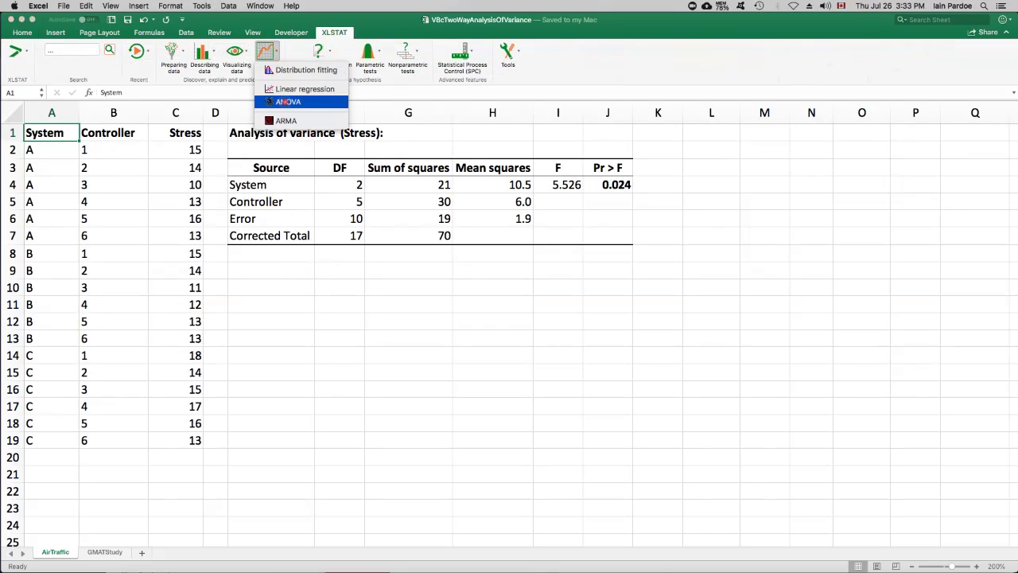
{"action": "left_click", "coordinate": [287, 102]}
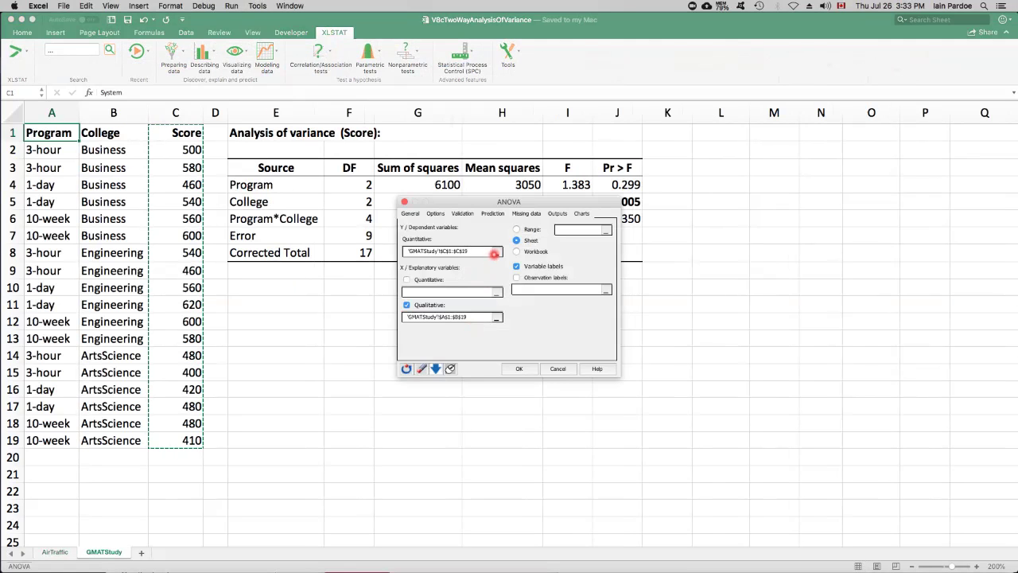
{"action": "left_click", "coordinate": [494, 252]}
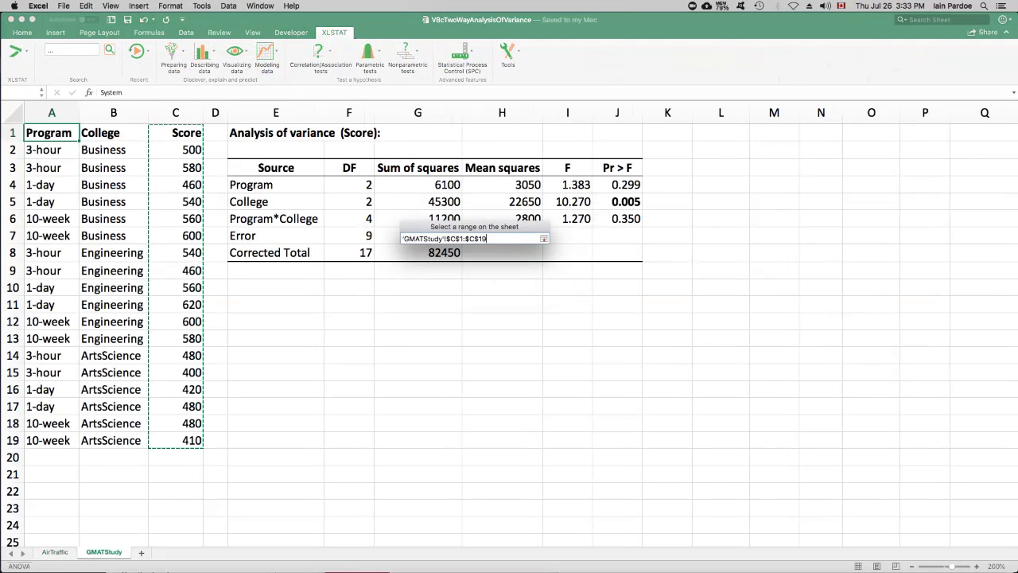
{"action": "left_click", "coordinate": [55, 551]}
{"action": "left_click_drag", "start_coordinate": [173, 133], "coordinate": [179, 442]}
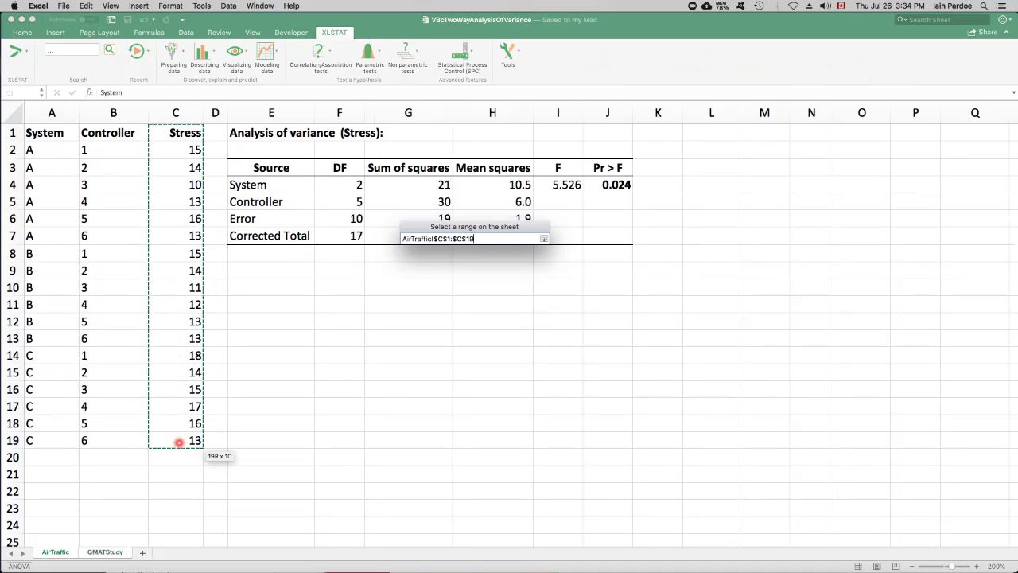
{"action": "left_click_drag", "start_coordinate": [179, 443], "coordinate": [179, 442]}
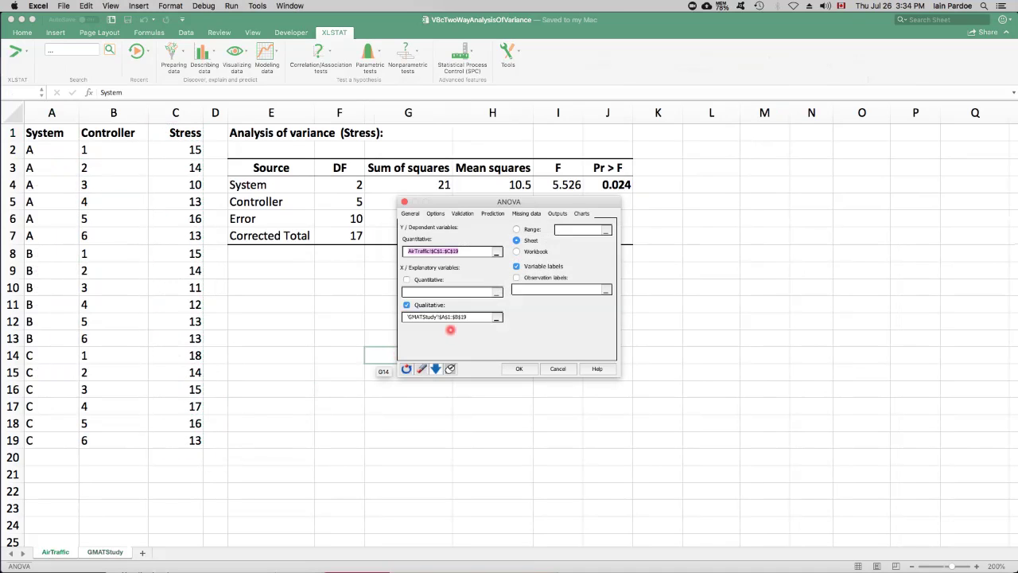
Set the qualitative explanatory variables to the System and Controller columns, AirTraffic A1:B19.
{"action": "left_click", "coordinate": [498, 316]}
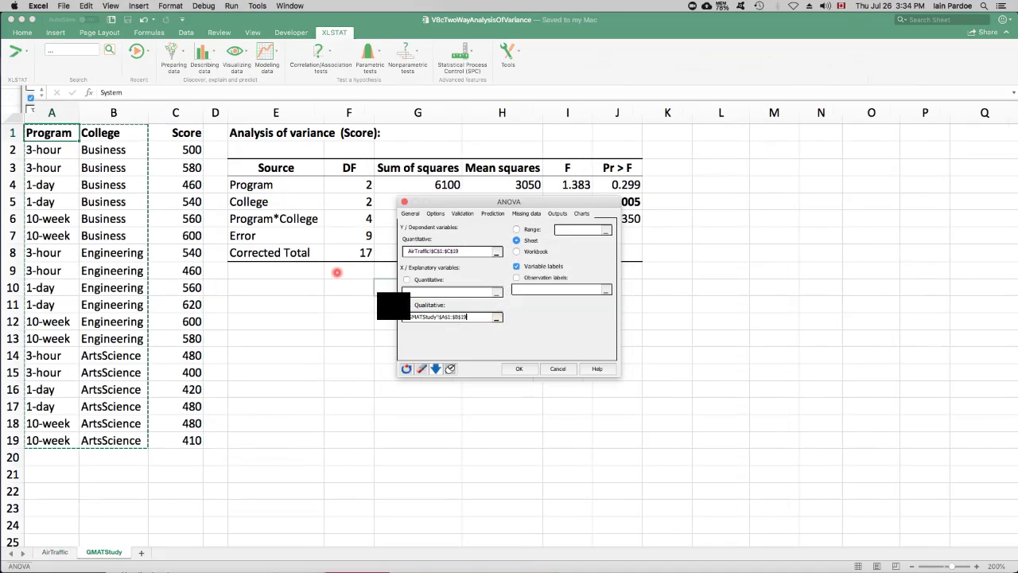
{"action": "left_click_drag", "start_coordinate": [81, 131], "coordinate": [98, 200]}
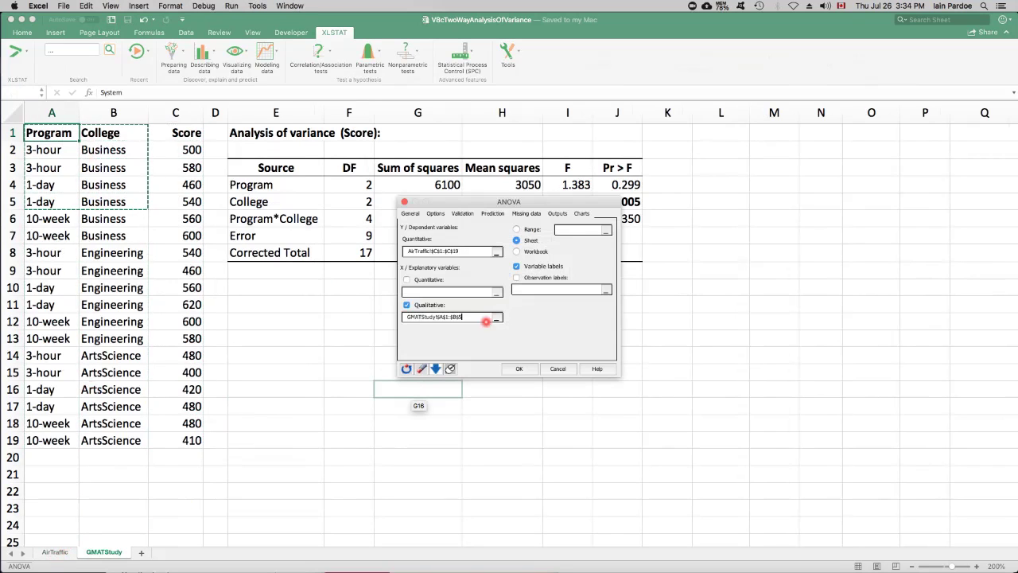
{"action": "left_click", "coordinate": [499, 318]}
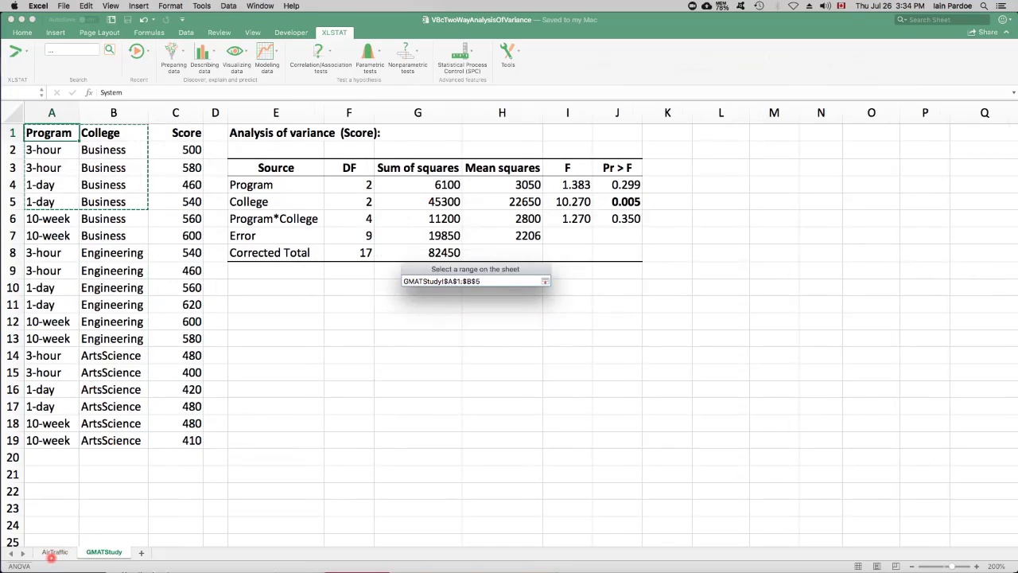
{"action": "left_click", "coordinate": [54, 552]}
{"action": "left_click_drag", "start_coordinate": [72, 137], "coordinate": [102, 436]}
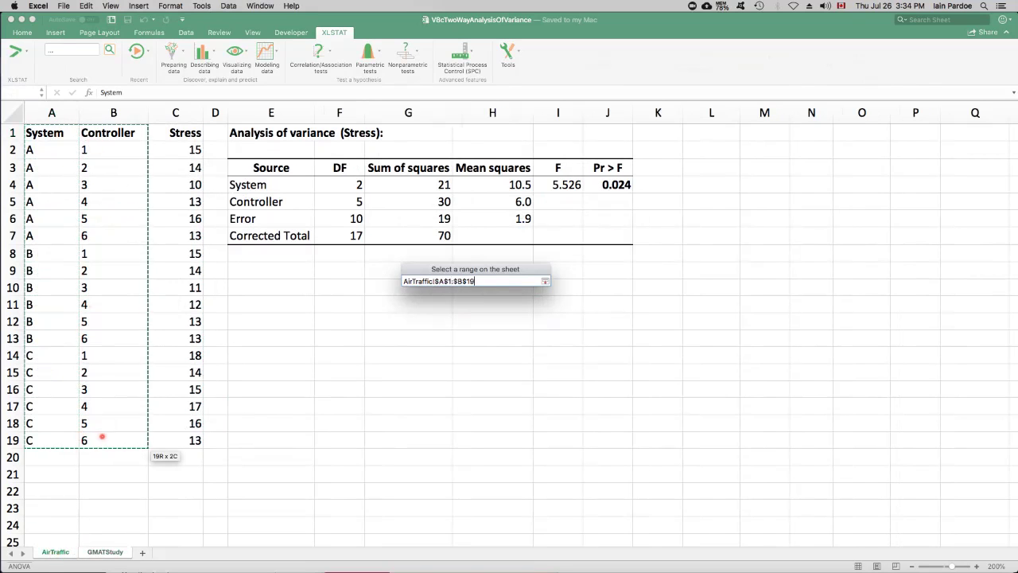
{"action": "left_click", "coordinate": [405, 292]}
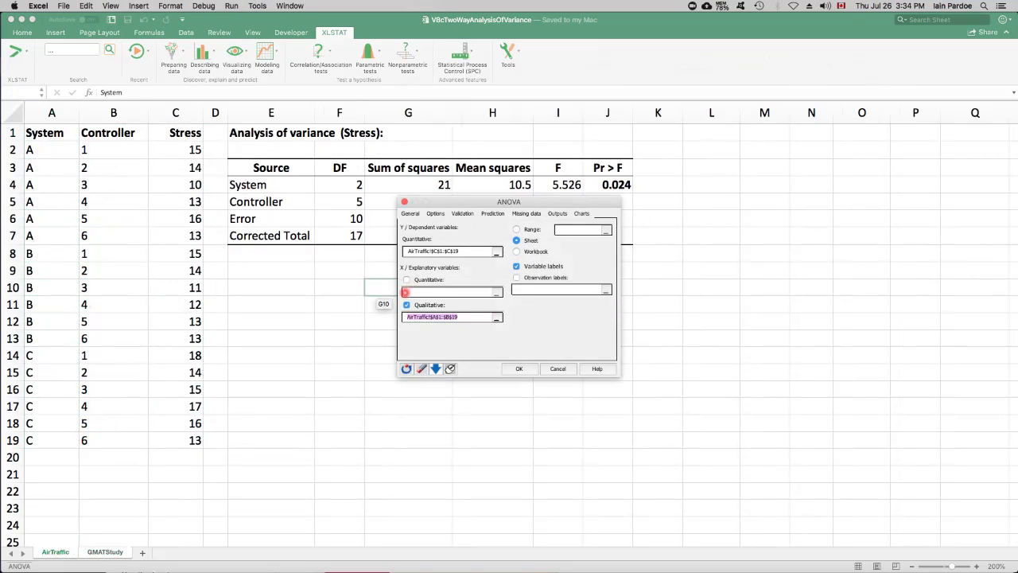
Check the remaining ANOVA settings, leaving interactions off and Type I/II/III SS output on, and run the analysis.
{"action": "left_click", "coordinate": [435, 214]}
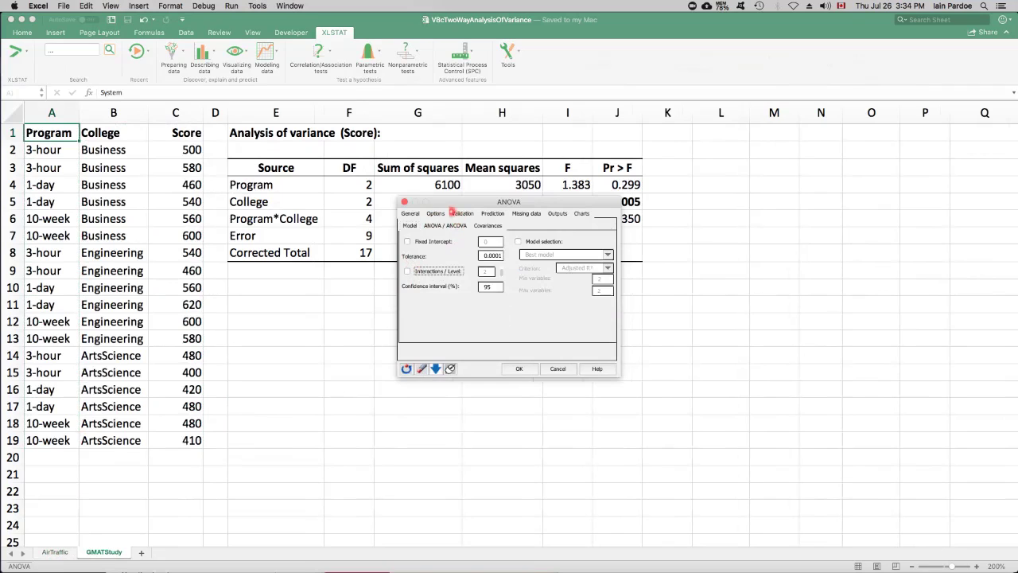
{"action": "left_click", "coordinate": [461, 213]}
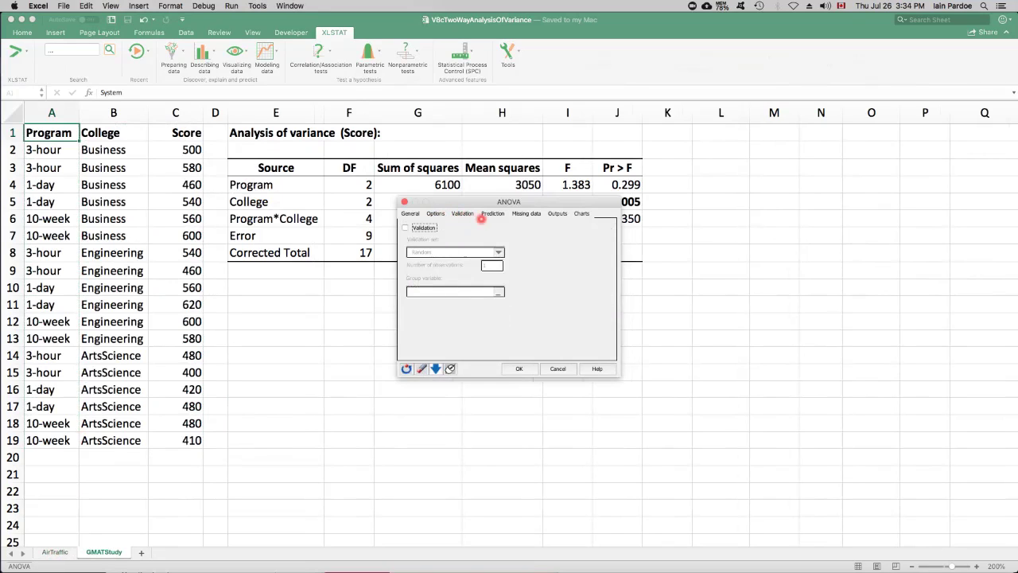
{"action": "left_click", "coordinate": [493, 213]}
{"action": "left_click", "coordinate": [526, 214]}
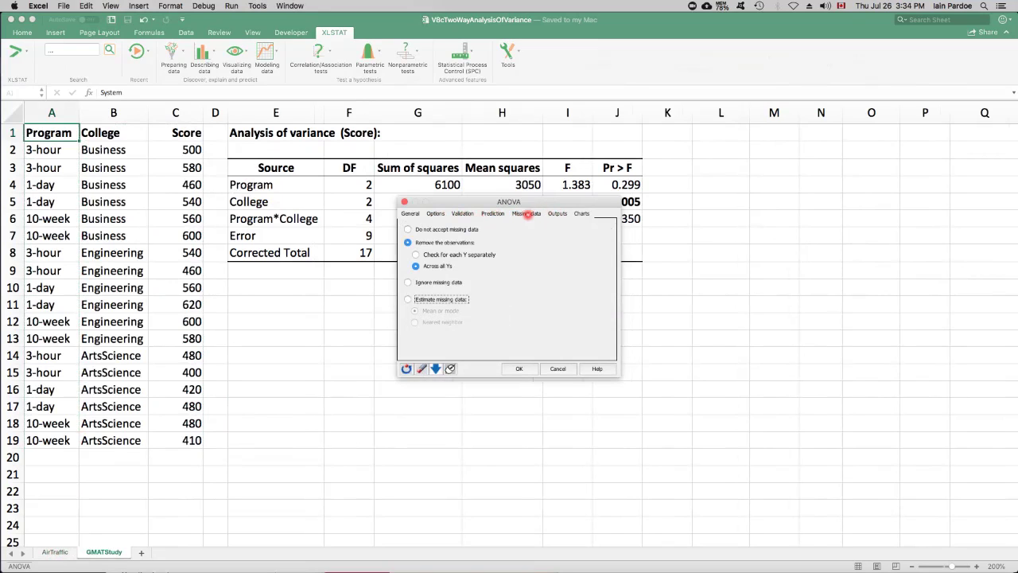
{"action": "left_click", "coordinate": [557, 213]}
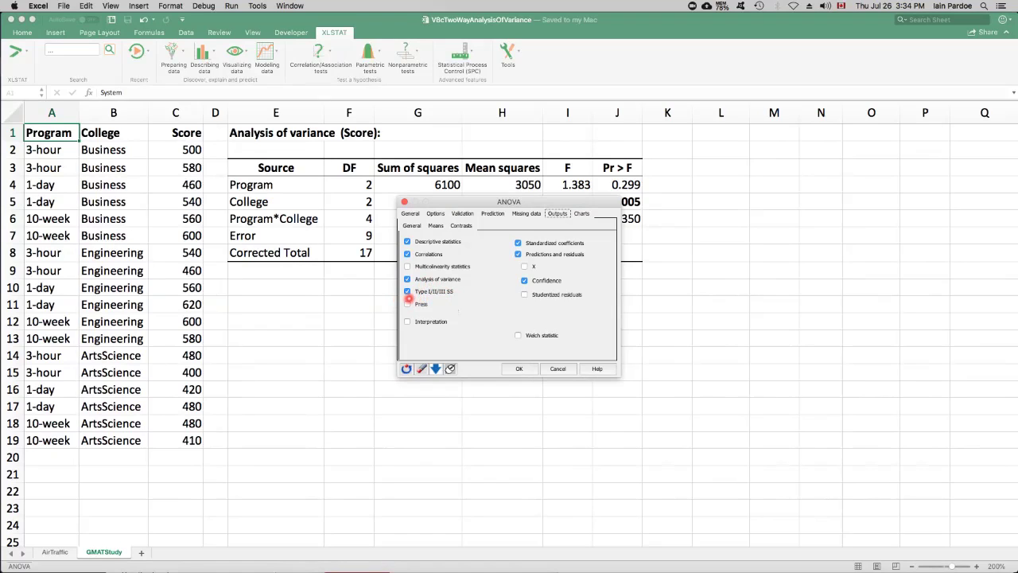
{"action": "left_click", "coordinate": [407, 292]}
{"action": "left_click", "coordinate": [407, 292]}
{"action": "left_click", "coordinate": [519, 369]}
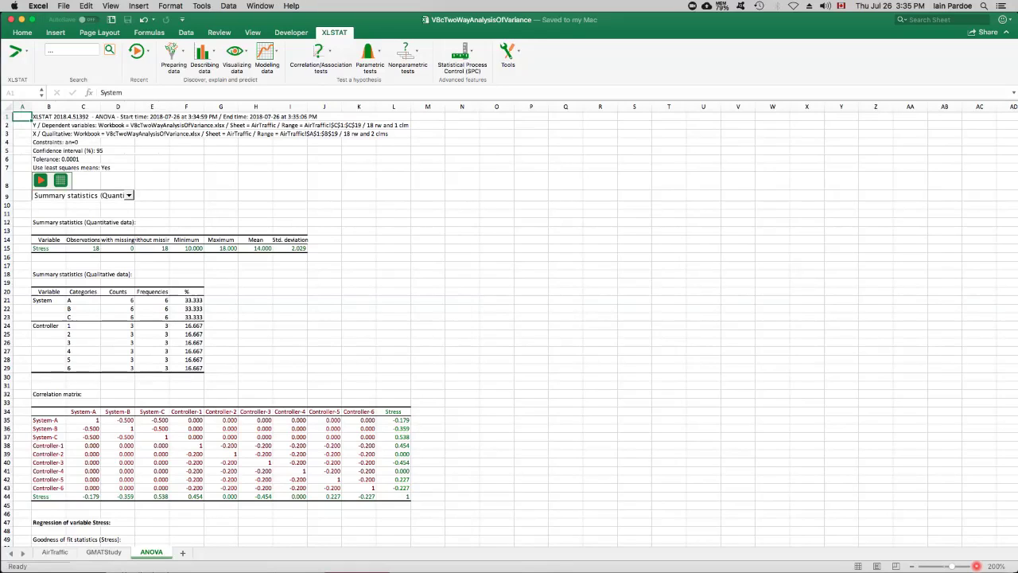
Review the ANOVA report from the summary statistics through the correlation matrix and goodness of fit to the analysis of variance tables.
{"action": "left_click", "coordinate": [977, 566]}
{"action": "left_click", "coordinate": [977, 565]}
{"action": "left_click", "coordinate": [977, 566]}
{"action": "left_click", "coordinate": [976, 565]}
{"action": "left_click", "coordinate": [977, 566]}
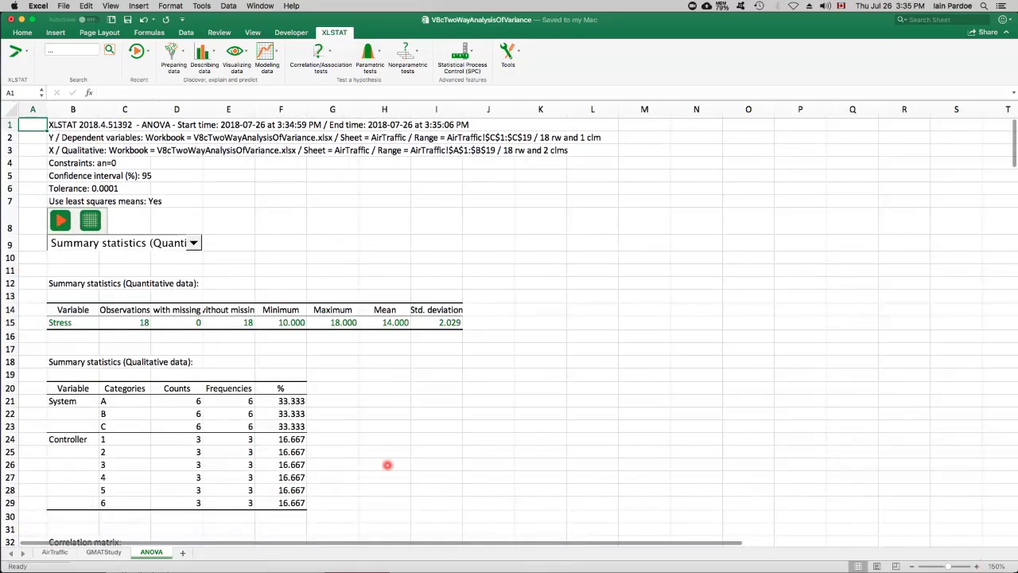
{"action": "scroll", "coordinate": [384, 399], "scroll_direction": "down", "scroll_amount": 1}
{"action": "scroll", "coordinate": [383, 398], "scroll_direction": "down", "scroll_amount": 11}
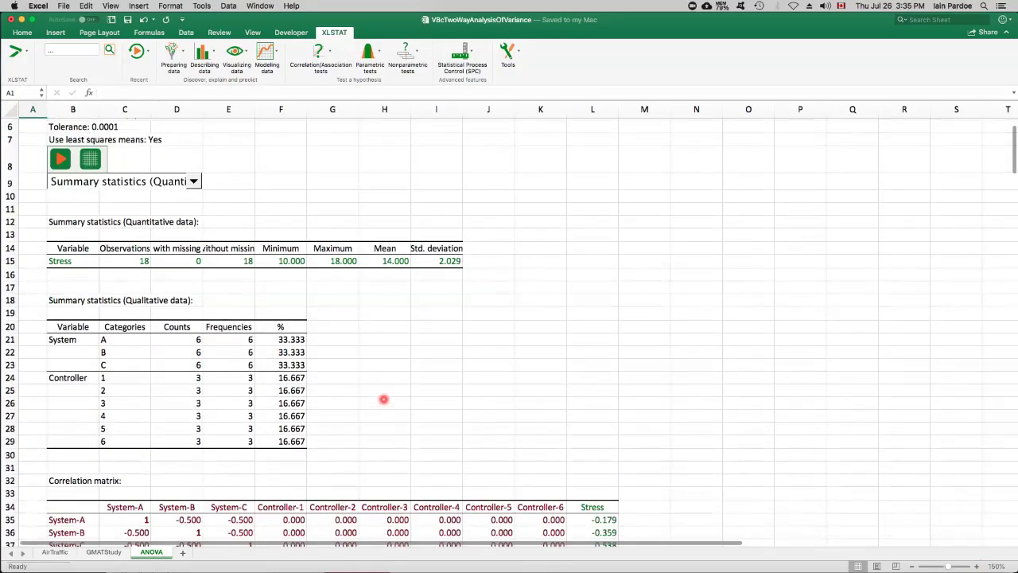
{"action": "scroll", "coordinate": [383, 398], "scroll_direction": "down", "scroll_amount": 15}
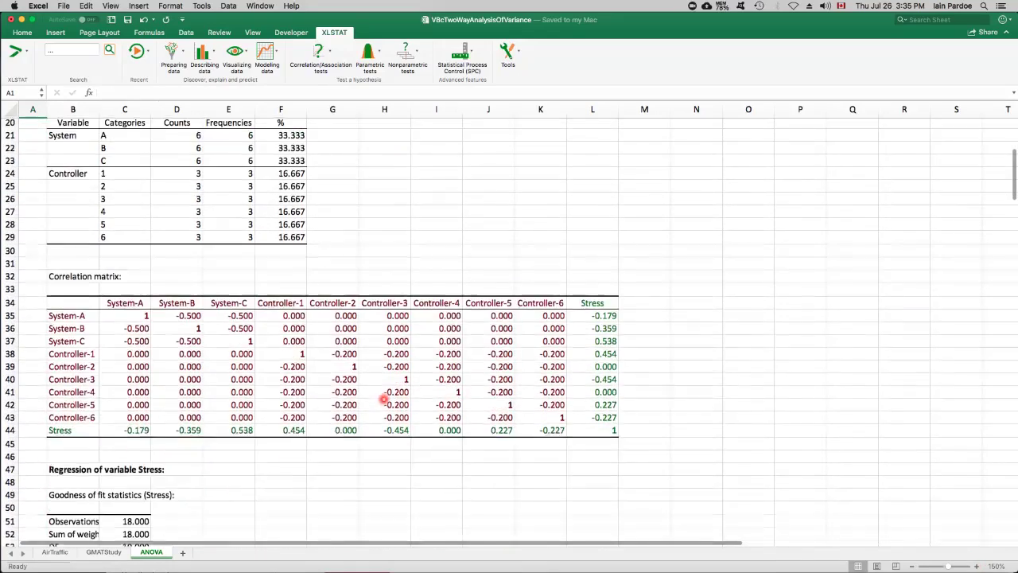
{"action": "scroll", "coordinate": [383, 398], "scroll_direction": "down", "scroll_amount": 8}
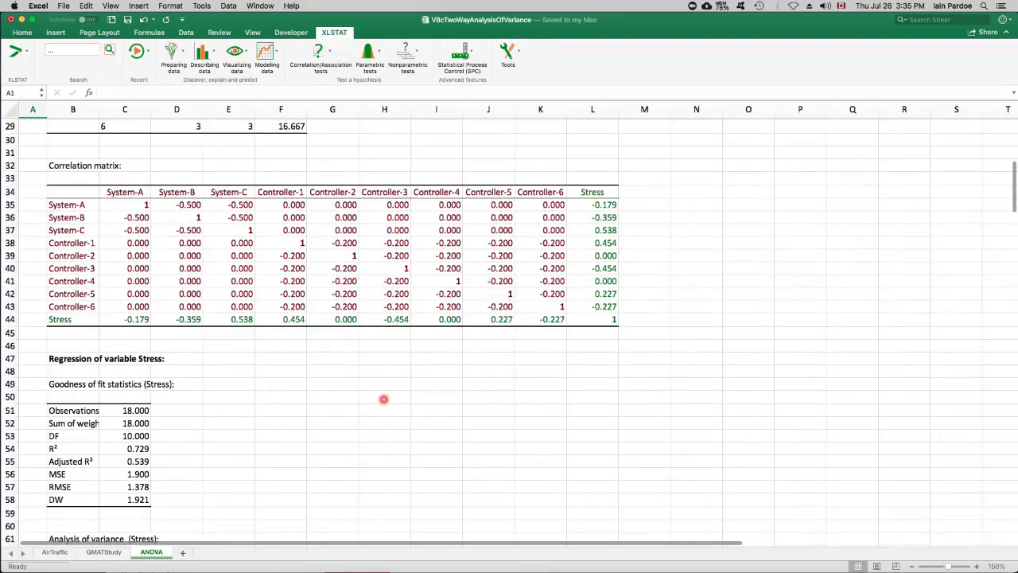
{"action": "scroll", "coordinate": [384, 398], "scroll_direction": "down", "scroll_amount": 19}
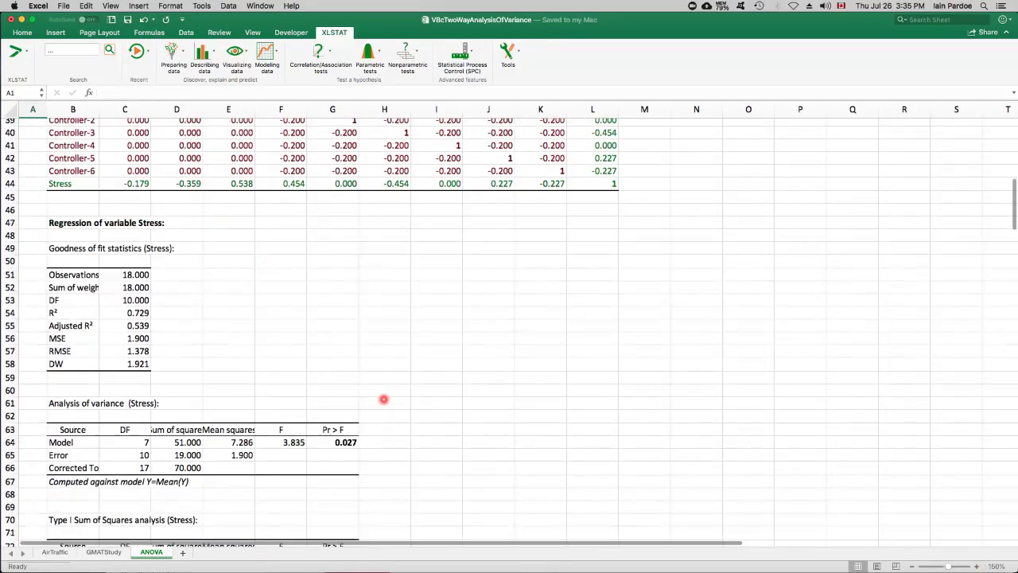
{"action": "scroll", "coordinate": [384, 399], "scroll_direction": "down", "scroll_amount": 1}
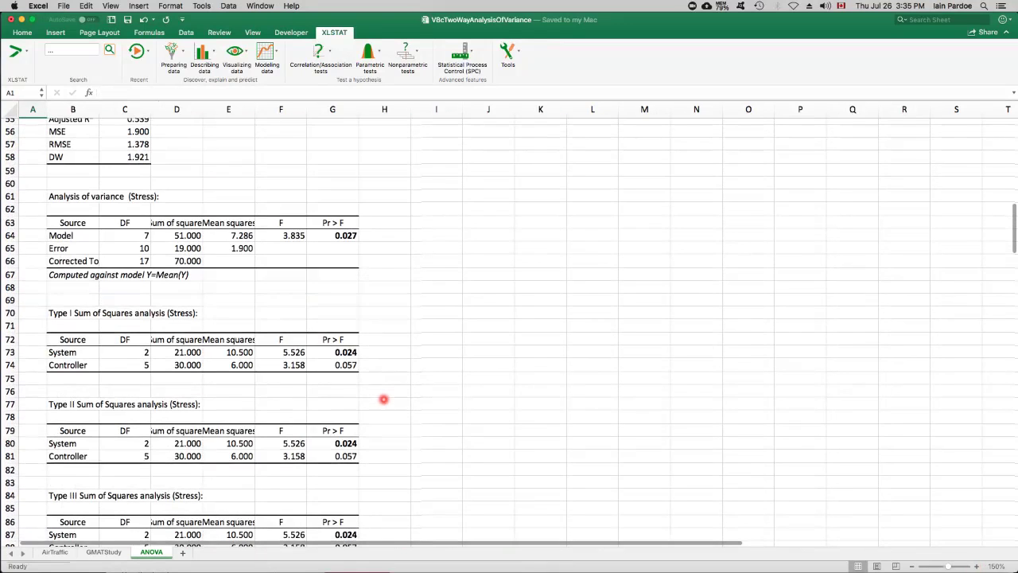
Examine the overall Analysis of variance (Stress) table and its Corrected Total, Error and Model rows.
{"action": "left_click_drag", "start_coordinate": [76, 224], "coordinate": [357, 260]}
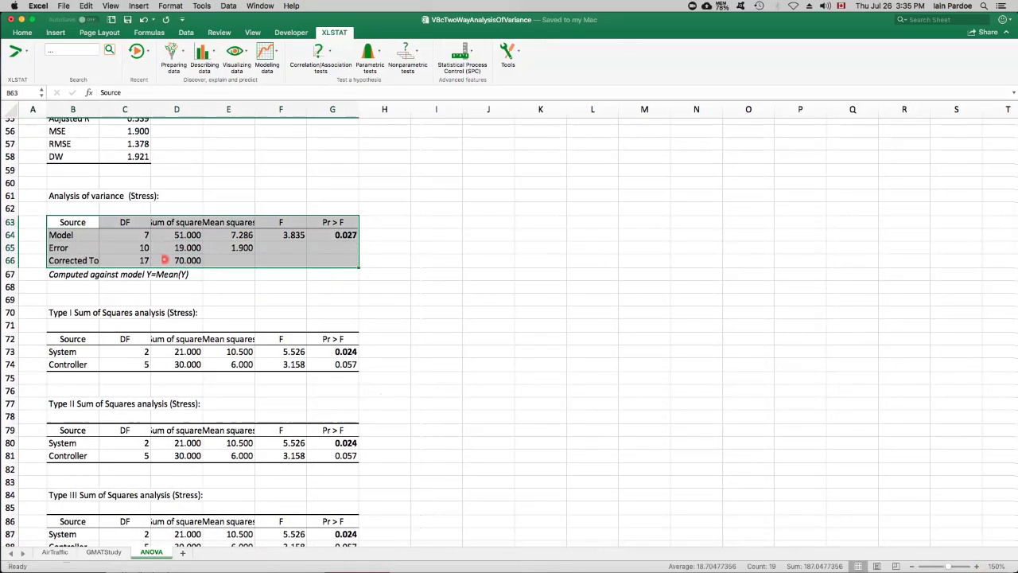
{"action": "left_click_drag", "start_coordinate": [74, 260], "coordinate": [179, 260]}
{"action": "left_click_drag", "start_coordinate": [87, 247], "coordinate": [241, 248]}
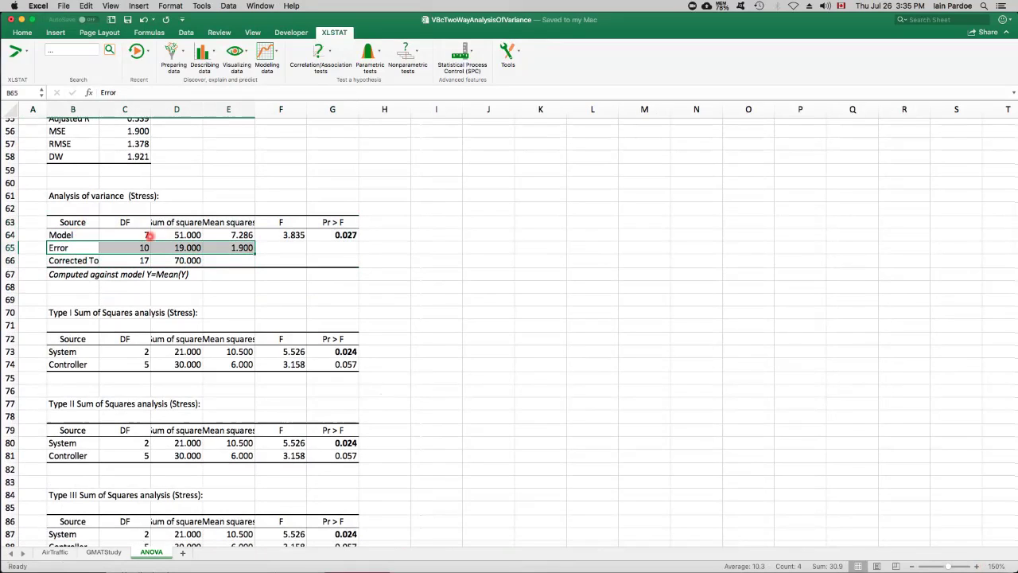
{"action": "left_click_drag", "start_coordinate": [84, 235], "coordinate": [318, 236]}
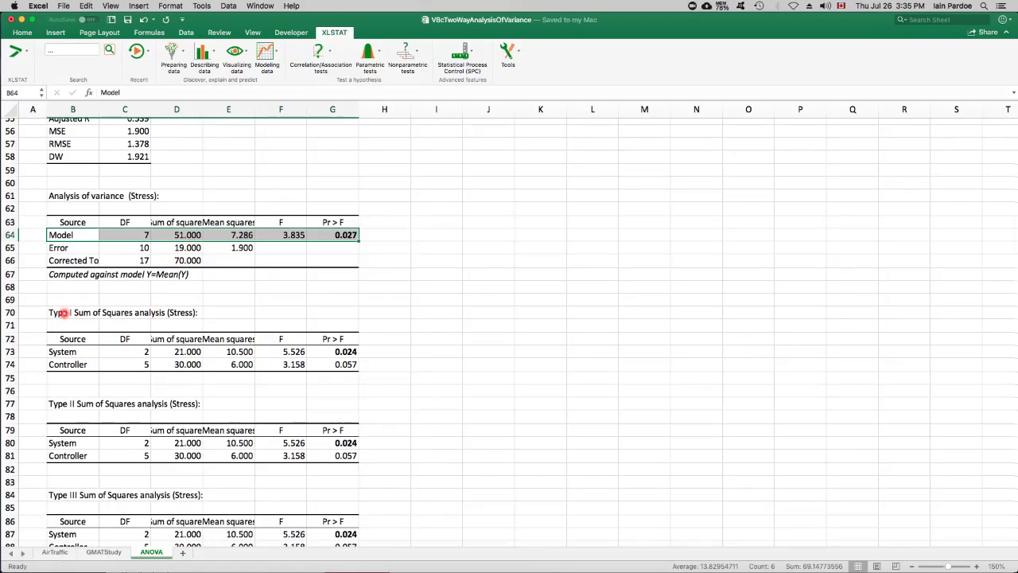
Examine the Type I Sum of Squares table for Stress, comparing its Controller and System rows.
{"action": "left_click", "coordinate": [63, 312]}
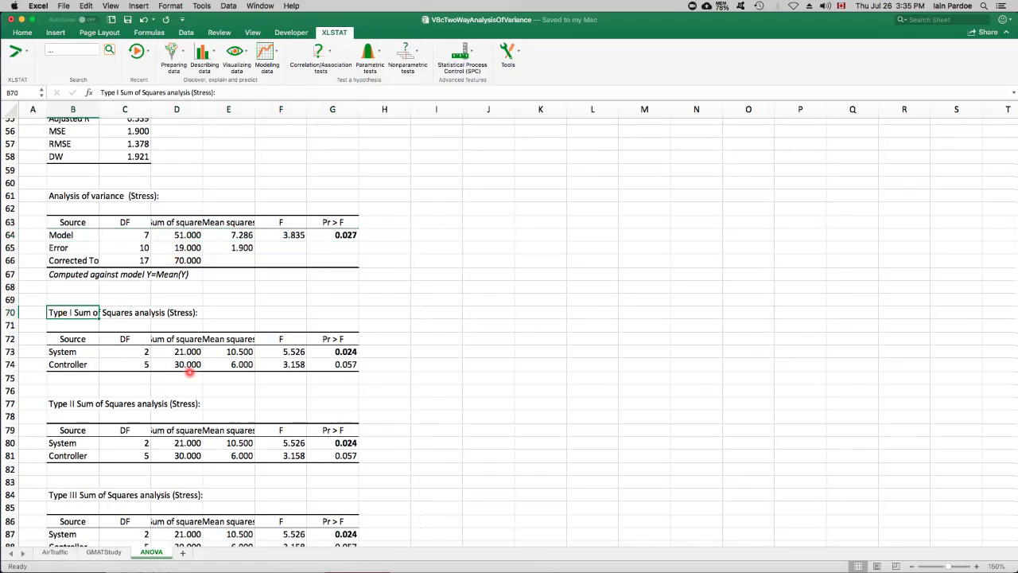
{"action": "scroll", "coordinate": [190, 371], "scroll_direction": "down", "scroll_amount": 3}
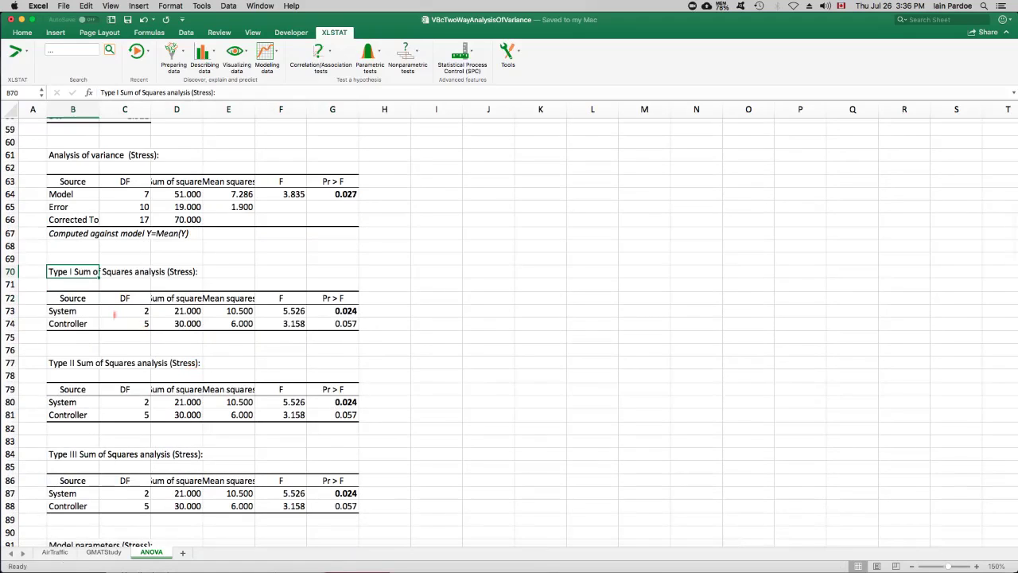
{"action": "left_click_drag", "start_coordinate": [73, 310], "coordinate": [343, 322]}
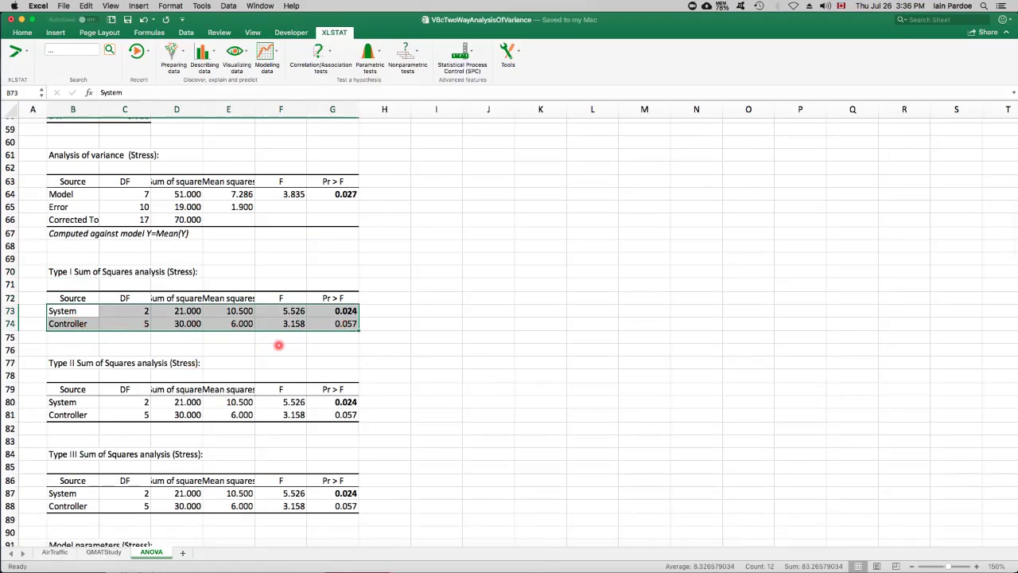
{"action": "left_click_drag", "start_coordinate": [70, 323], "coordinate": [334, 324]}
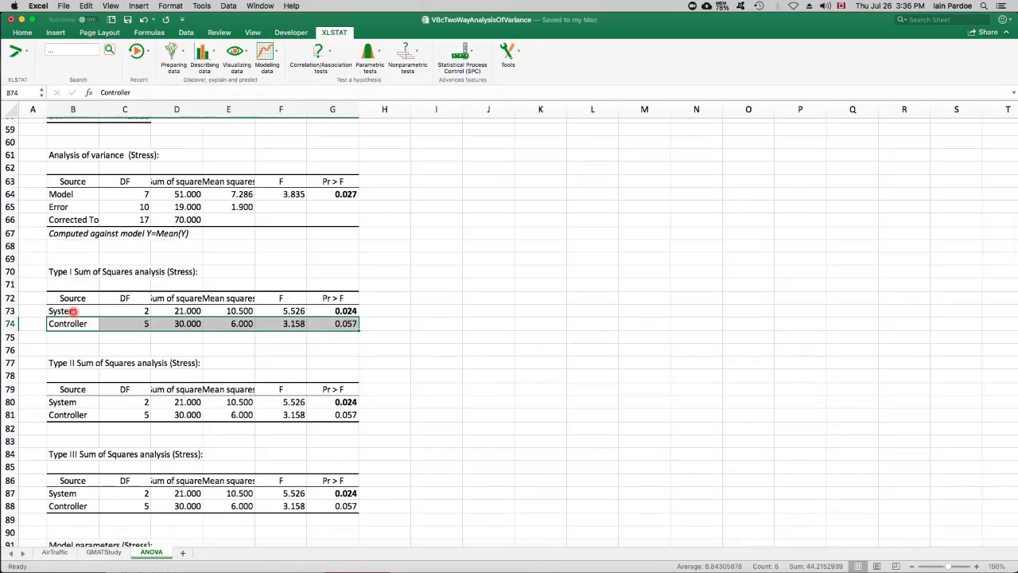
{"action": "left_click_drag", "start_coordinate": [72, 311], "coordinate": [333, 309]}
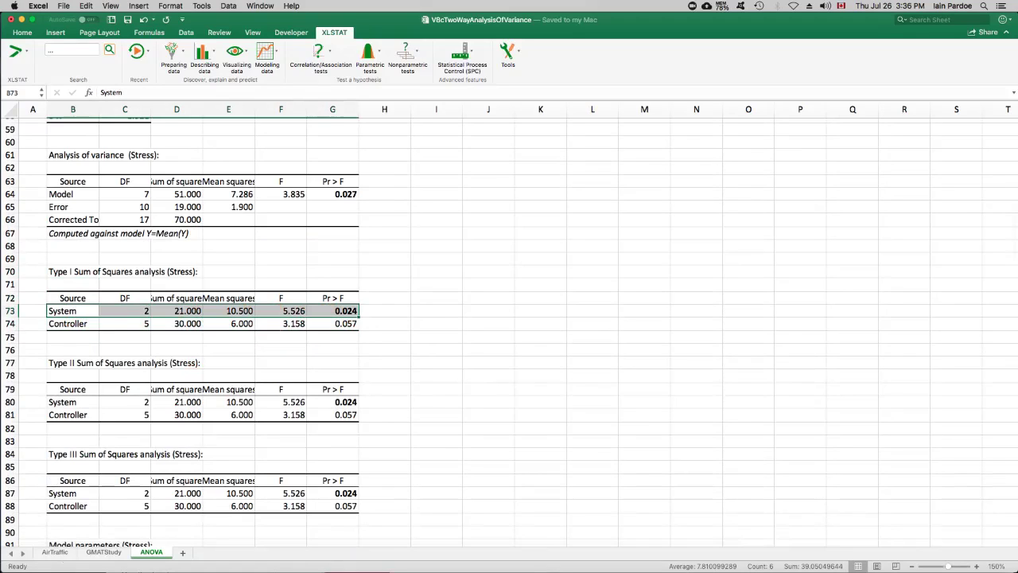
Inspect the degrees of freedom, sum of squares, mean square and F cells for System in the Type I table.
{"action": "left_click", "coordinate": [128, 317]}
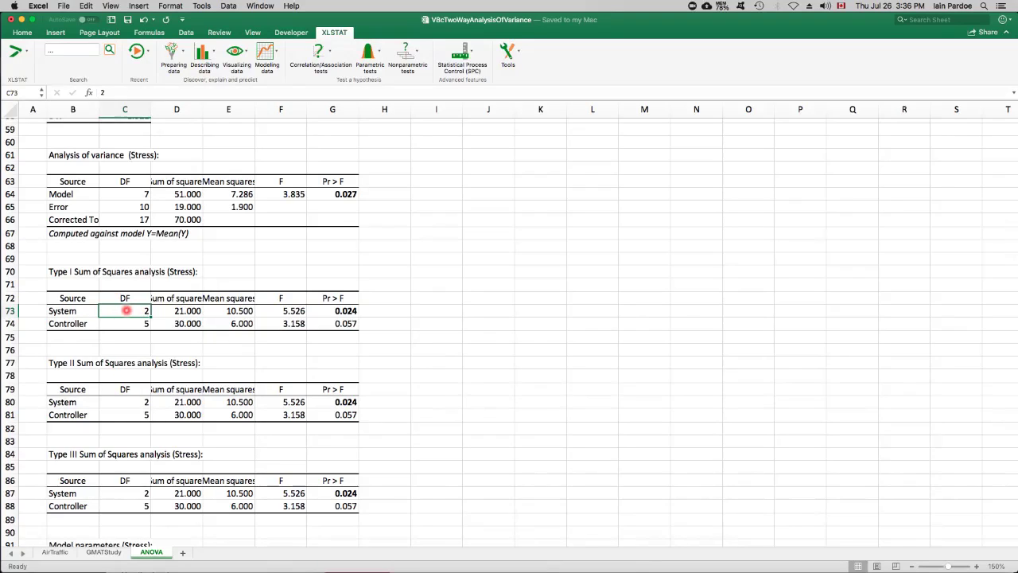
{"action": "left_click", "coordinate": [181, 310]}
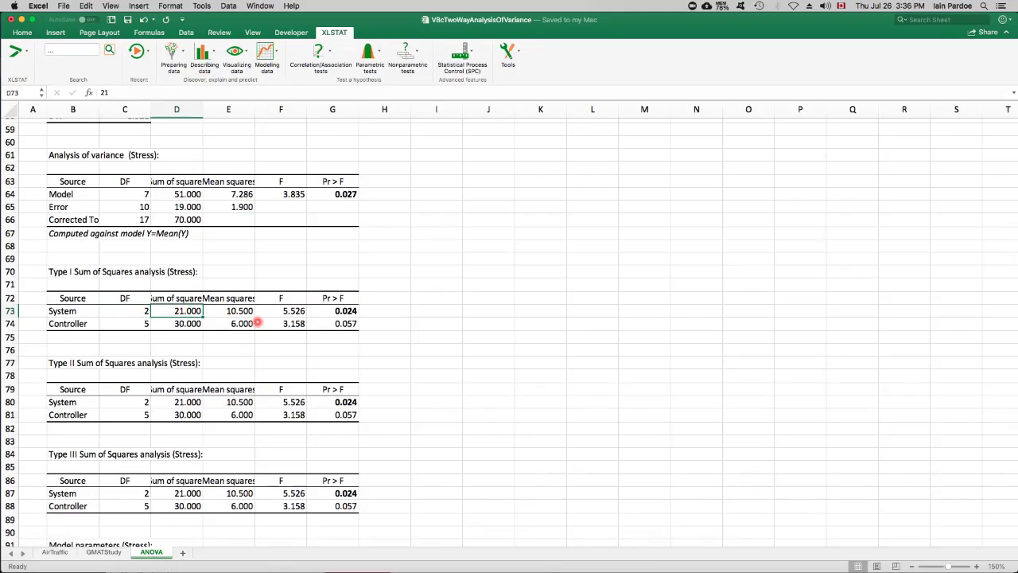
{"action": "left_click", "coordinate": [237, 310]}
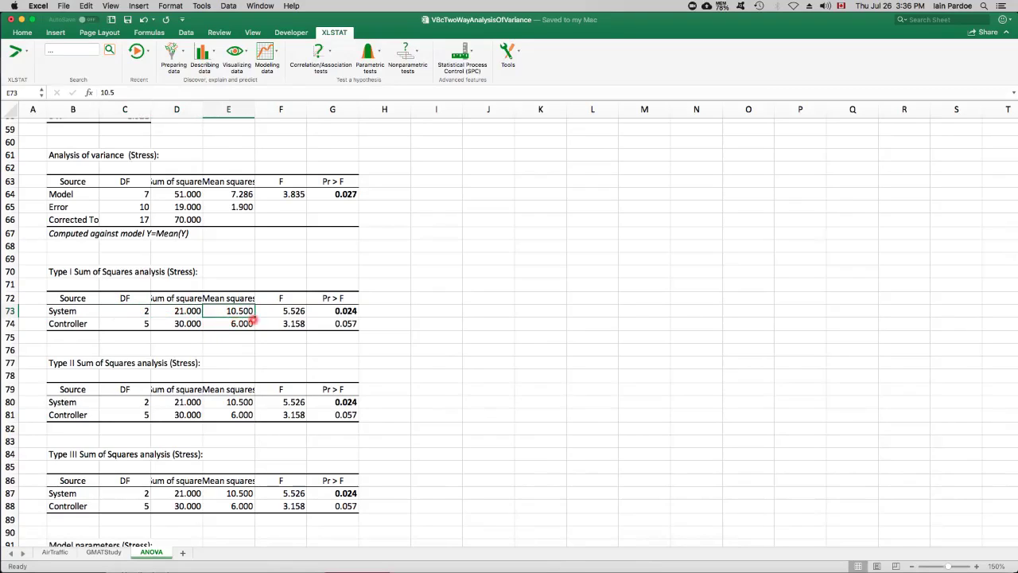
{"action": "left_click", "coordinate": [286, 311]}
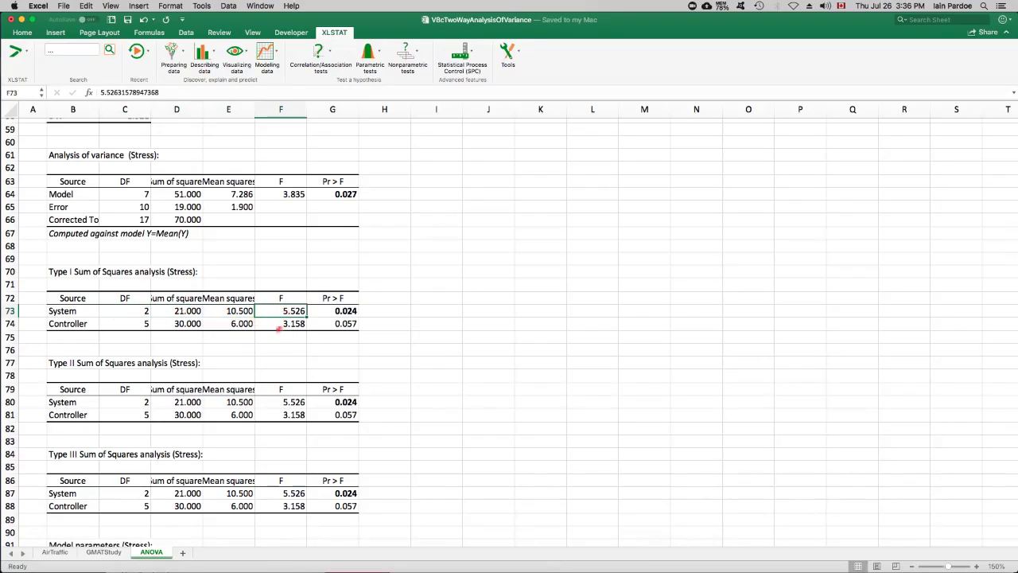
{"action": "left_click", "coordinate": [231, 310]}
{"action": "scroll", "coordinate": [341, 325], "scroll_direction": "up", "scroll_amount": 1}
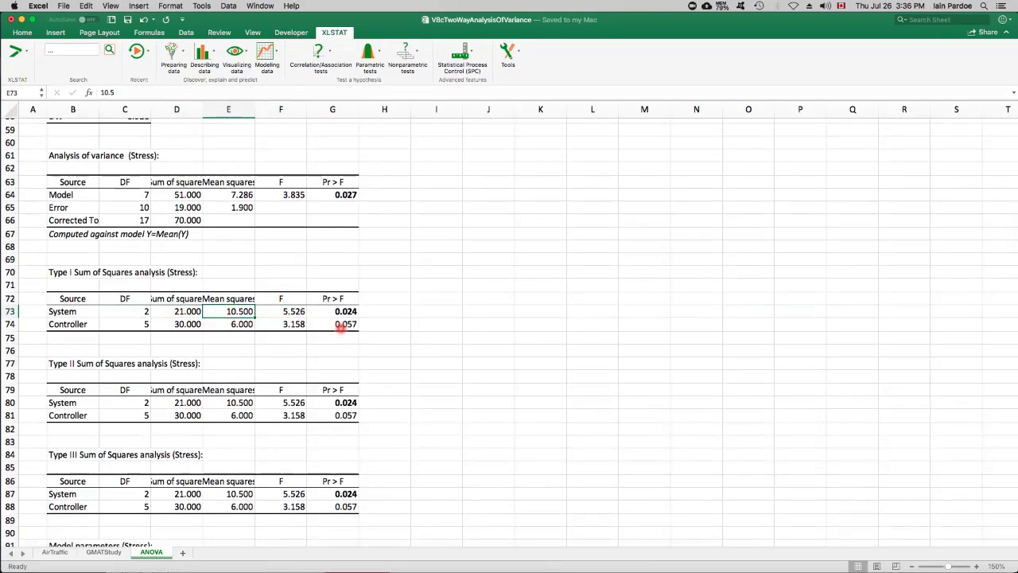
Inspect the Error row's mean square and degrees of freedom against System's F, Pr > F and degrees of freedom in the Type I table.
{"action": "left_click", "coordinate": [236, 212]}
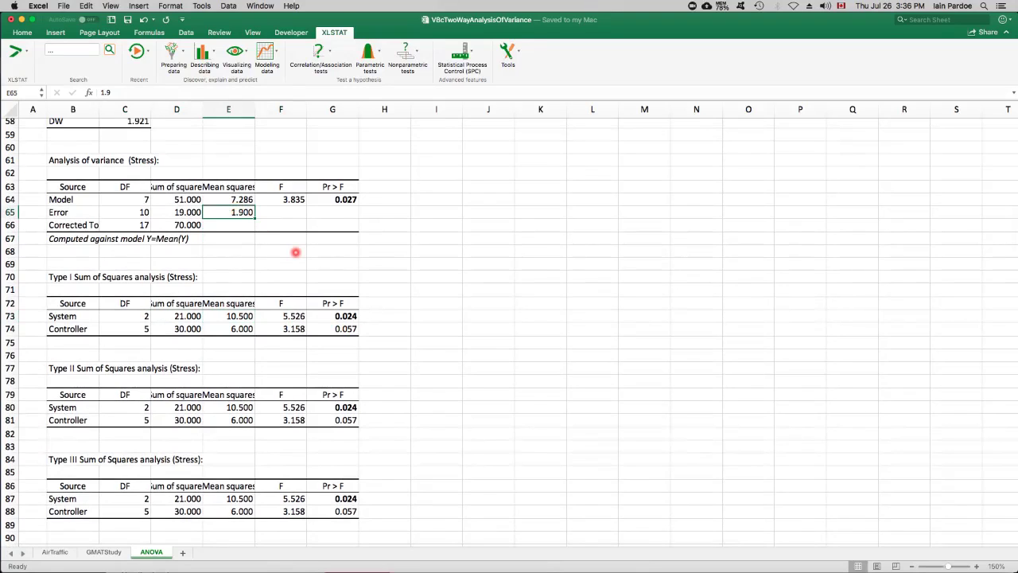
{"action": "left_click", "coordinate": [280, 314]}
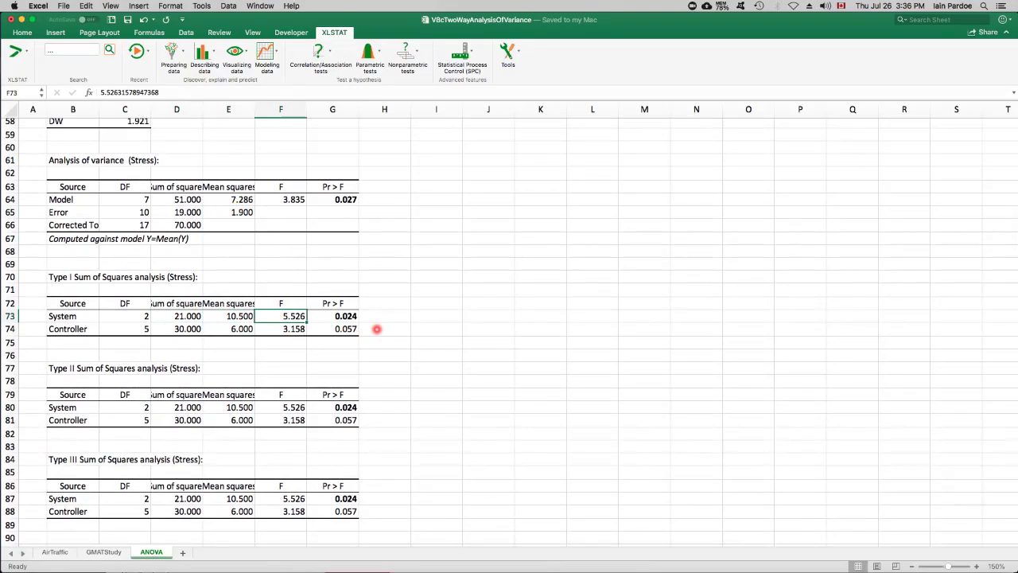
{"action": "left_click", "coordinate": [344, 316]}
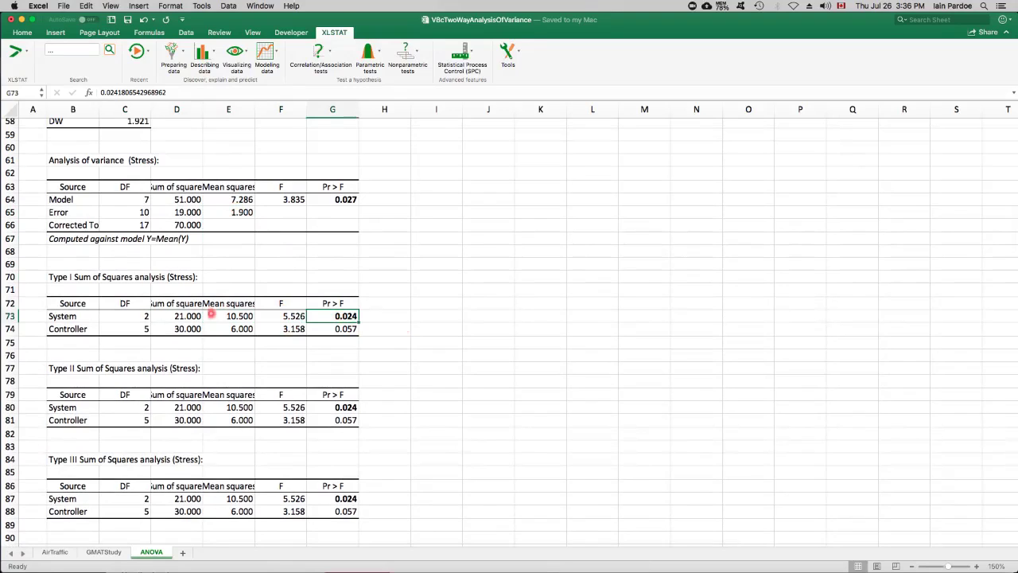
{"action": "left_click", "coordinate": [133, 316]}
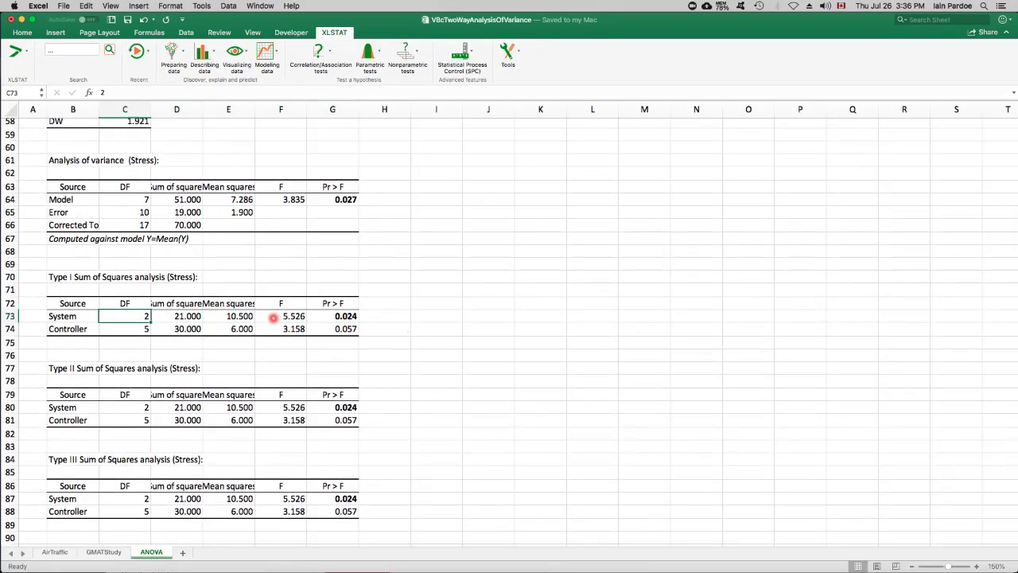
{"action": "left_click", "coordinate": [142, 212]}
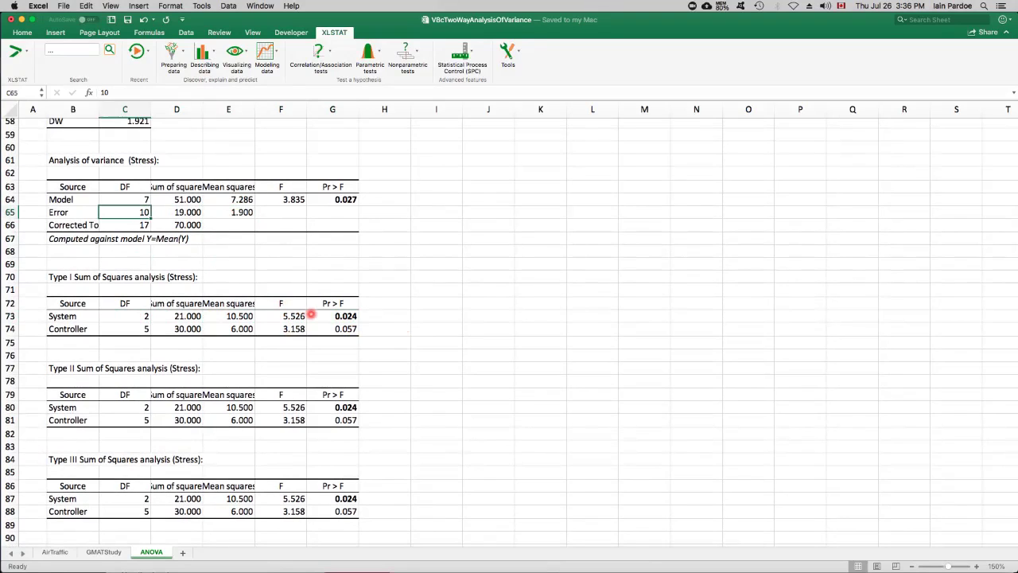
Compare the report's System, Error and Corrected Total rows with the condensed Stress ANOVA table on the AirTraffic sheet, including System's Pr > F.
{"action": "left_click_drag", "start_coordinate": [79, 316], "coordinate": [331, 316]}
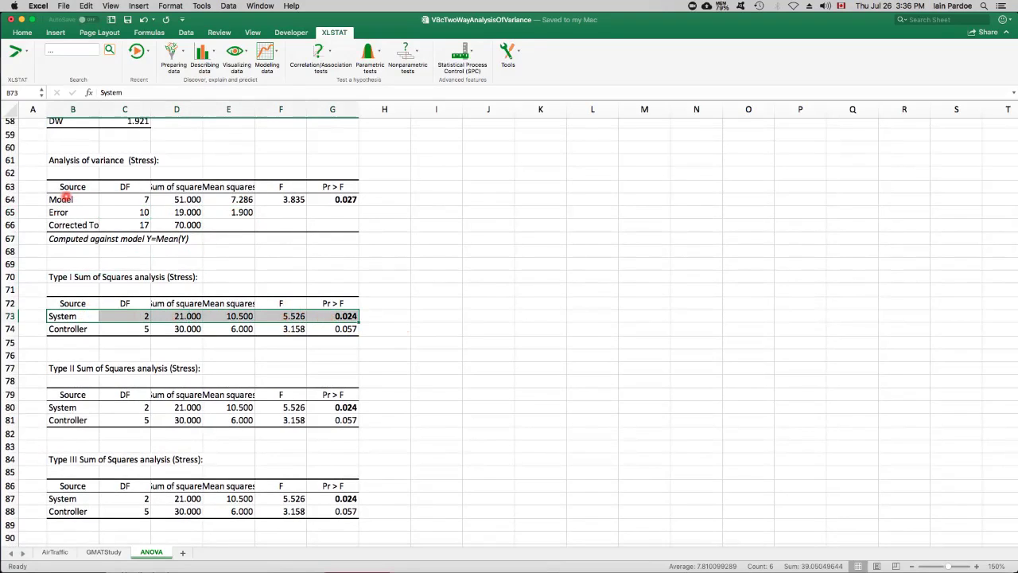
{"action": "left_click_drag", "start_coordinate": [56, 211], "coordinate": [237, 221]}
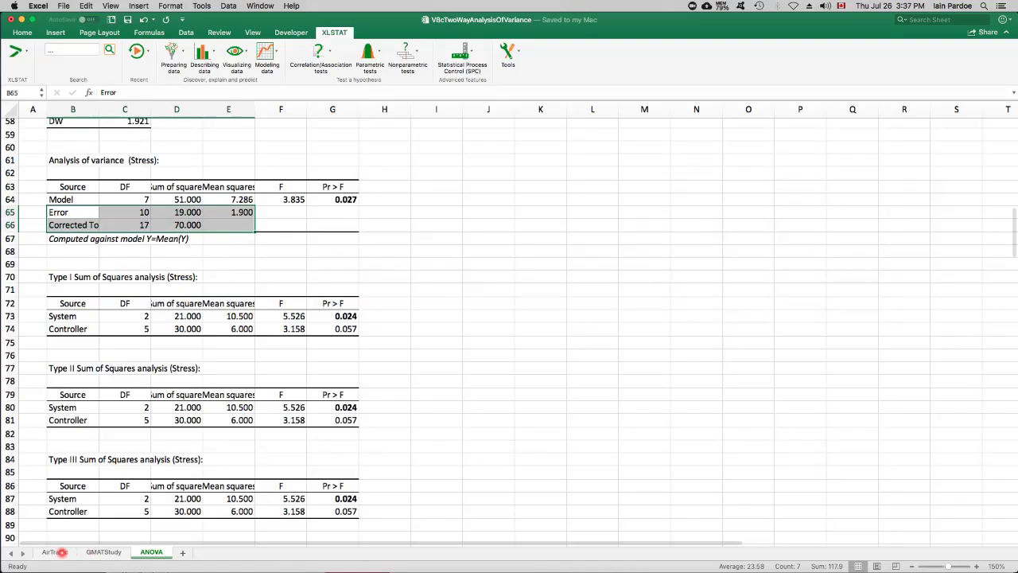
{"action": "left_click", "coordinate": [56, 552]}
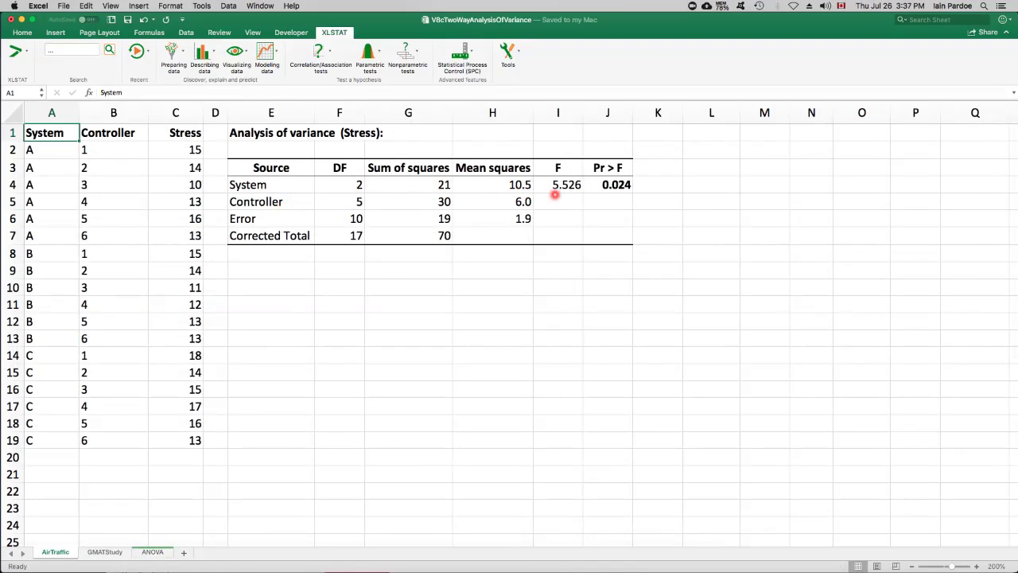
{"action": "left_click", "coordinate": [616, 187]}
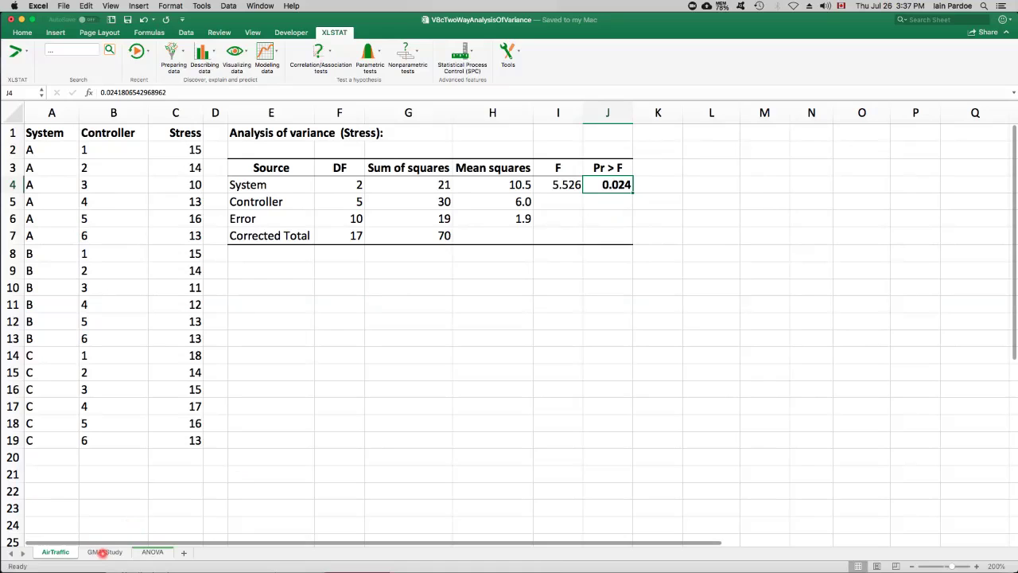
Review the Program, College and Score data and the Score ANOVA table on the GMATStudy sheet.
{"action": "left_click", "coordinate": [103, 552]}
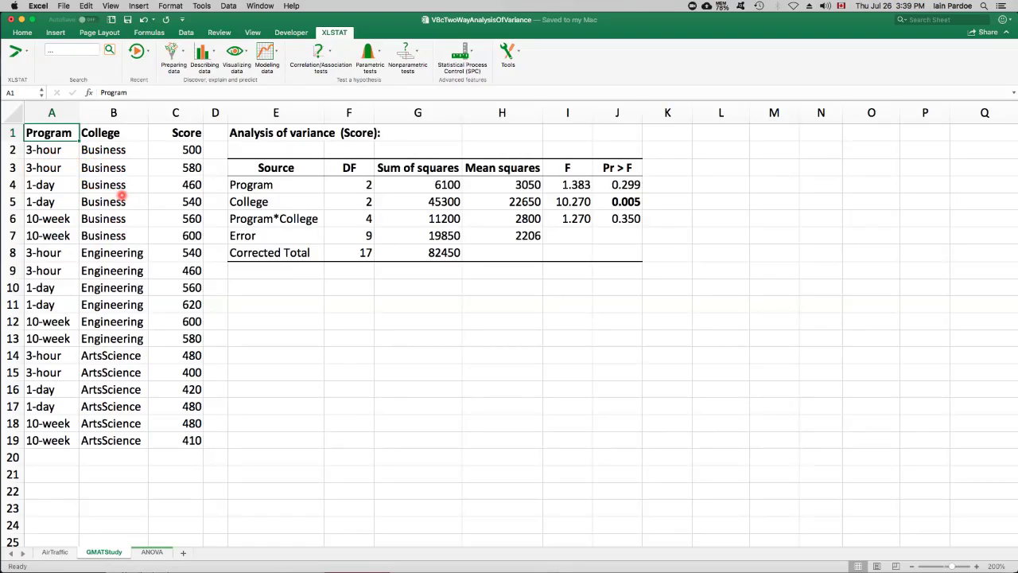
{"action": "left_click_drag", "start_coordinate": [165, 153], "coordinate": [167, 215]}
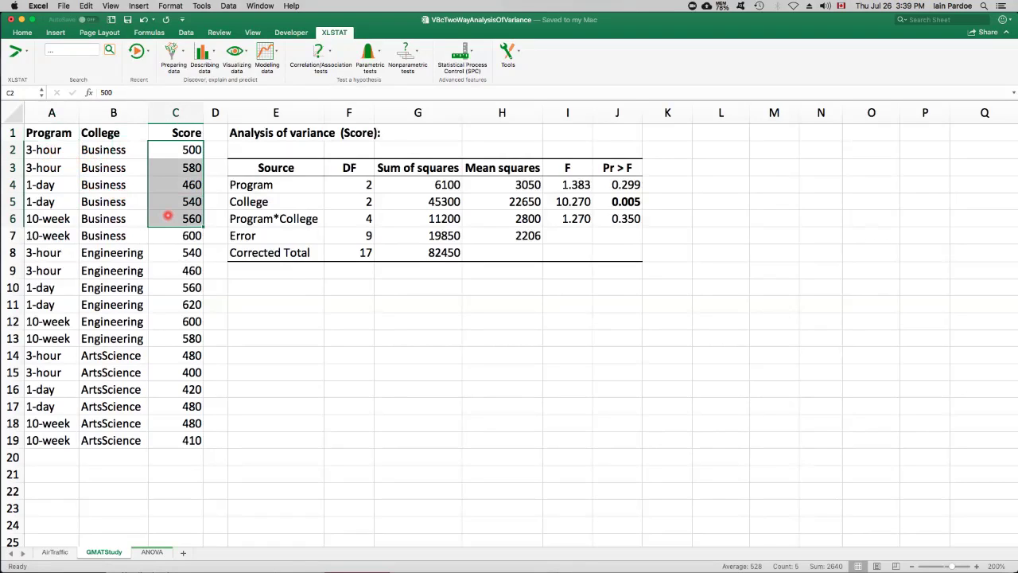
{"action": "left_click", "coordinate": [277, 274]}
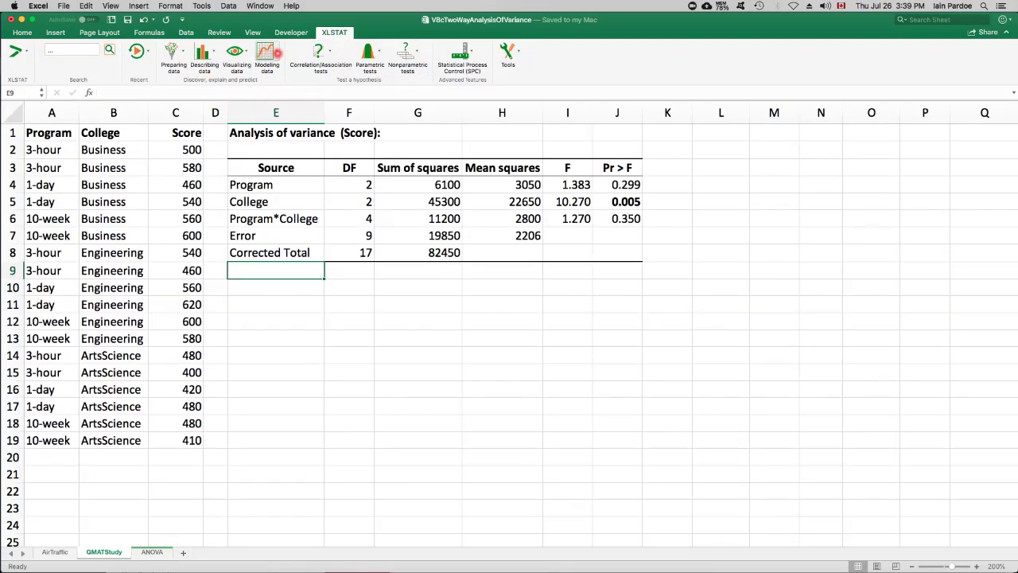
Start an XLSTAT ANOVA and set the quantitative dependent variable to the Score column, GMATStudy!$C$1:$C$19.
{"action": "left_click", "coordinate": [276, 53]}
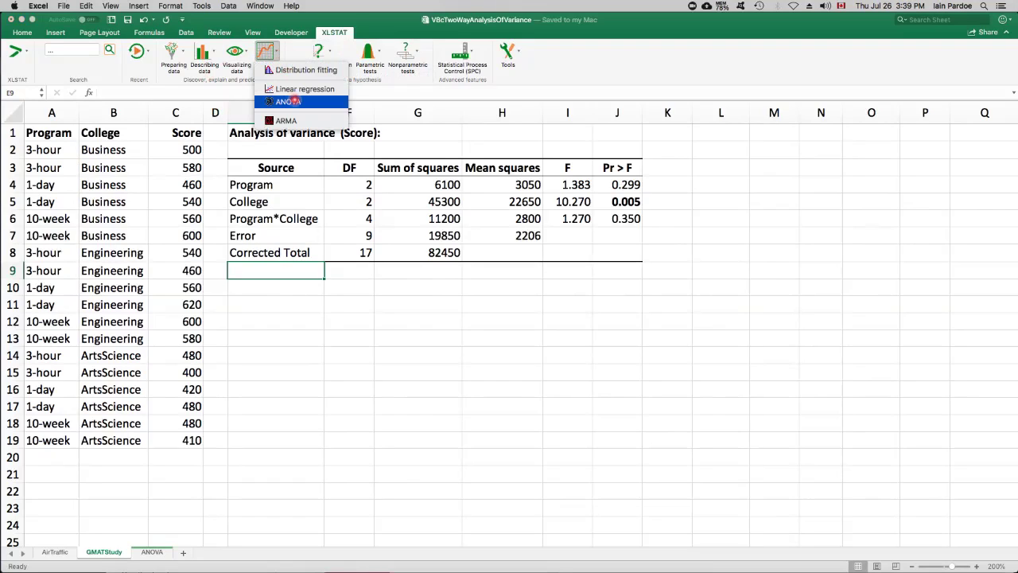
{"action": "left_click", "coordinate": [293, 101]}
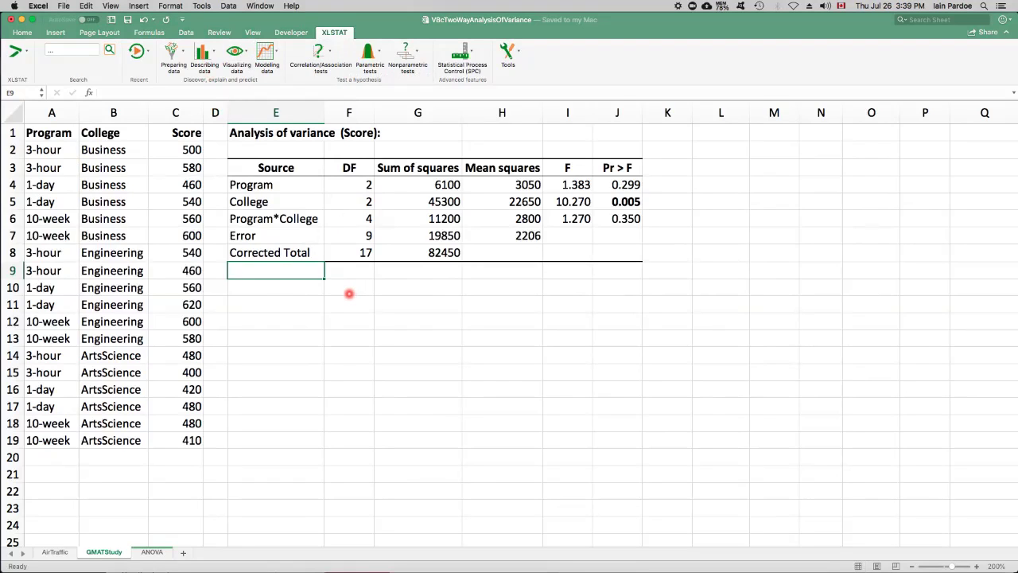
{"action": "left_click", "coordinate": [498, 252]}
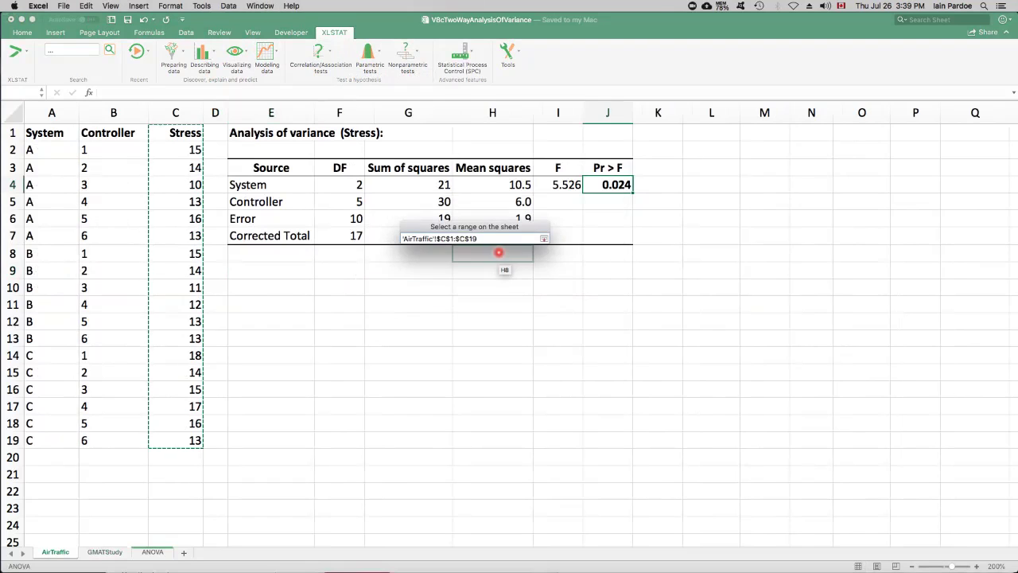
{"action": "left_click", "coordinate": [106, 551]}
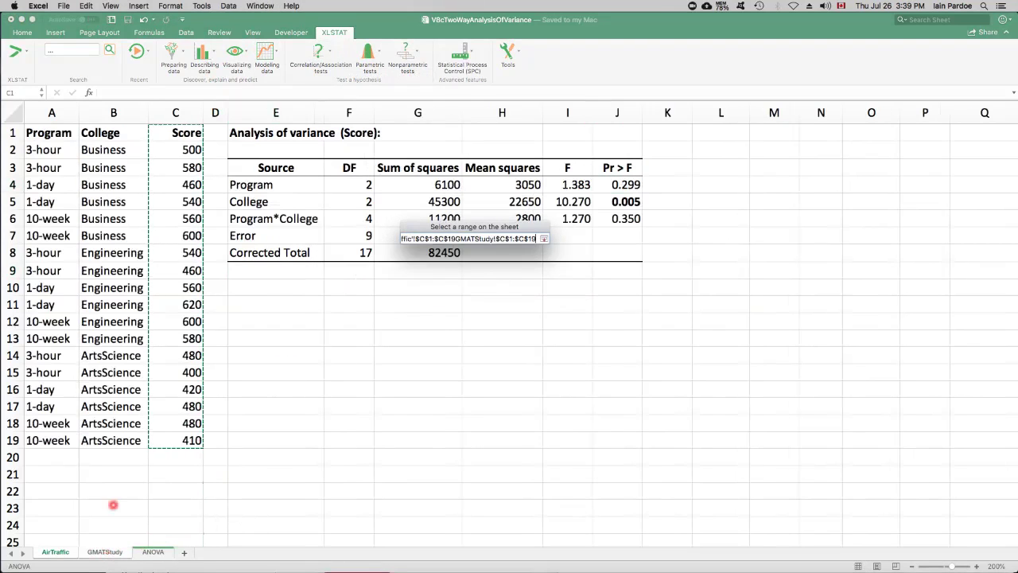
{"action": "left_click_drag", "start_coordinate": [167, 131], "coordinate": [188, 442]}
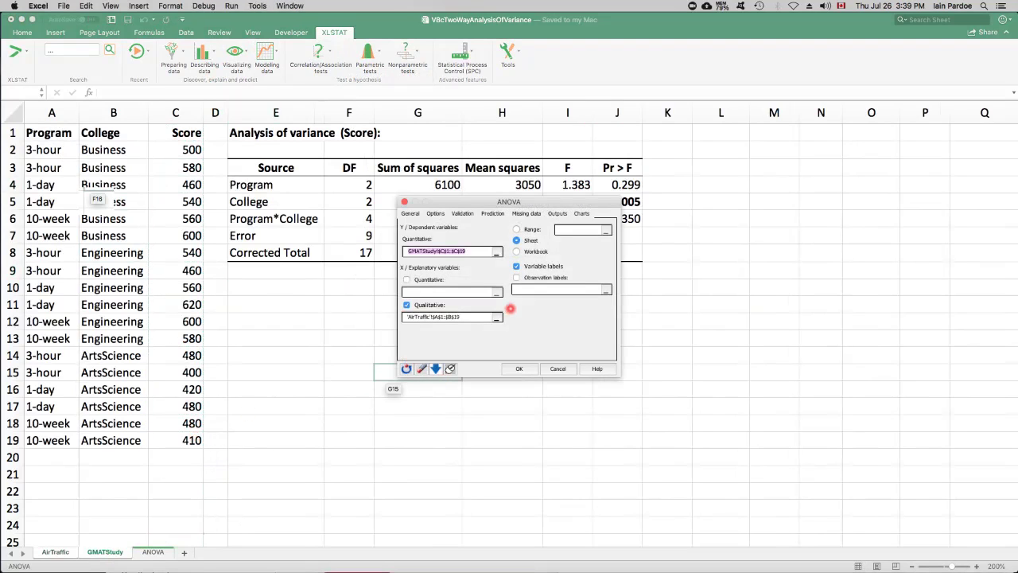
Set the ANOVA's qualitative explanatory variables to the Program and College columns, GMATStudy!$A$1:$B$19.
{"action": "left_click", "coordinate": [498, 317]}
{"action": "left_click", "coordinate": [499, 317]}
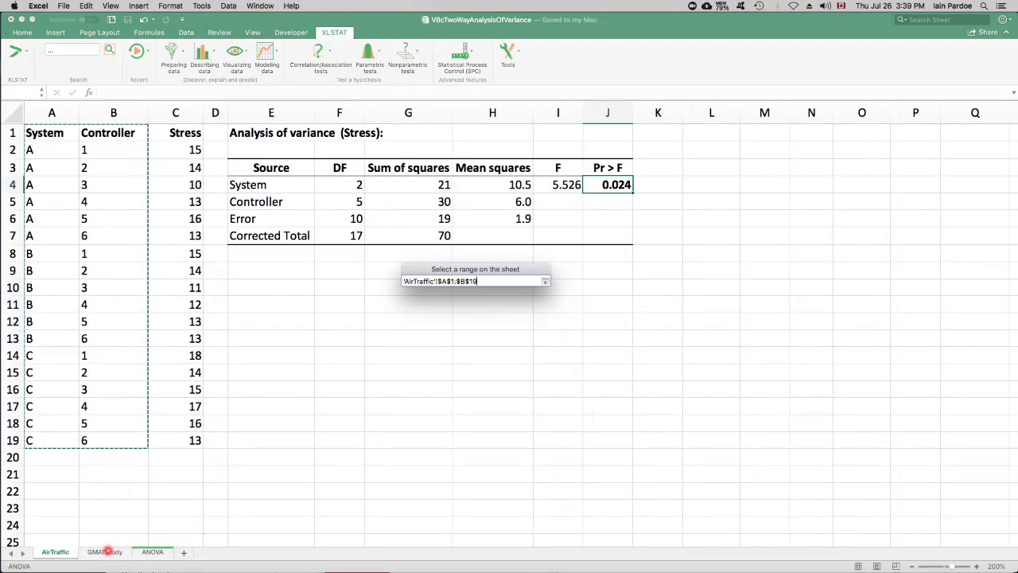
{"action": "left_click", "coordinate": [104, 551]}
{"action": "left_click_drag", "start_coordinate": [53, 136], "coordinate": [110, 445]}
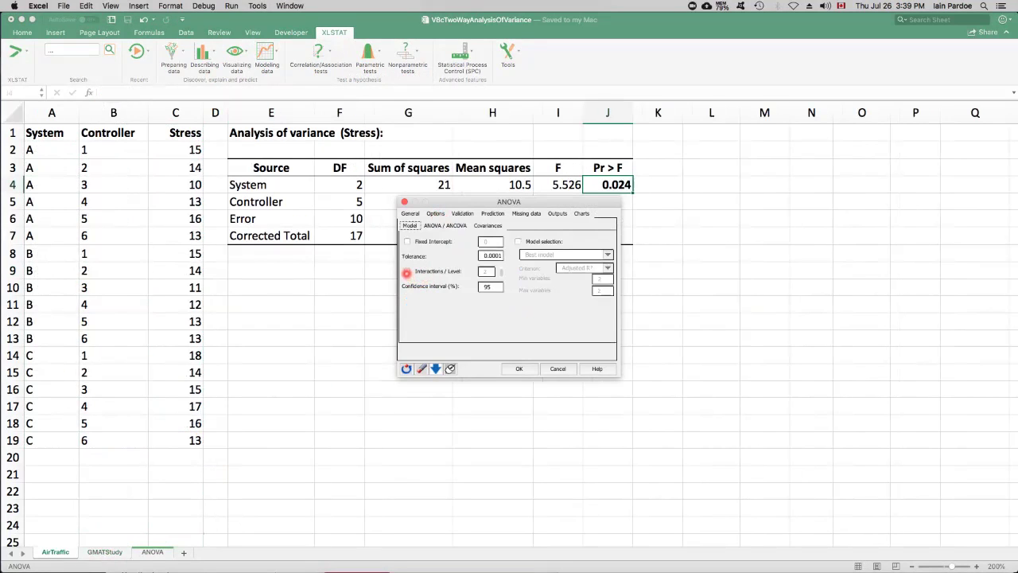
Enable level 2 interactions and run the ANOVA with the Program, College and Program*College factors included.
{"action": "left_click", "coordinate": [407, 270]}
{"action": "left_click", "coordinate": [519, 369]}
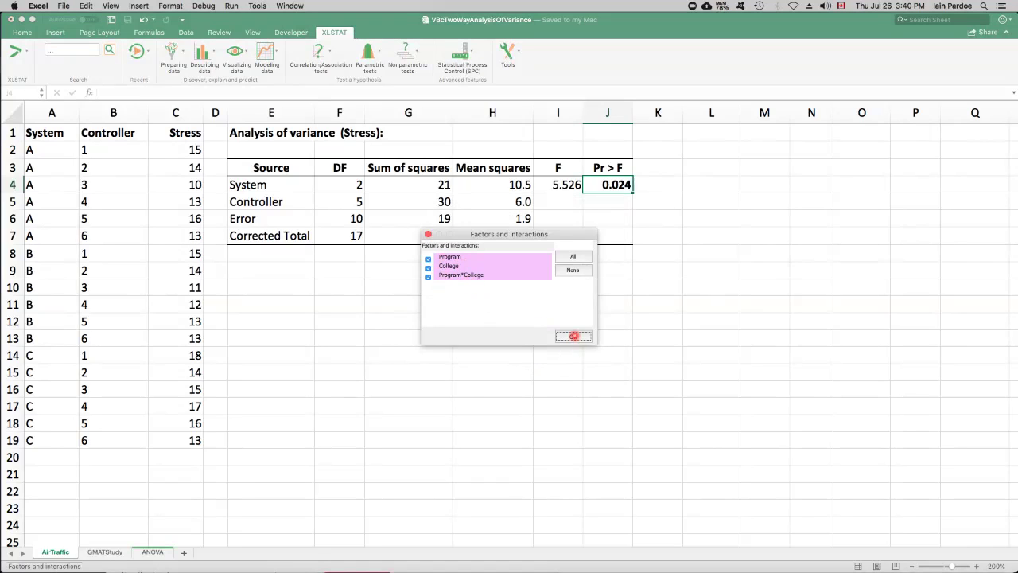
{"action": "left_click", "coordinate": [573, 336]}
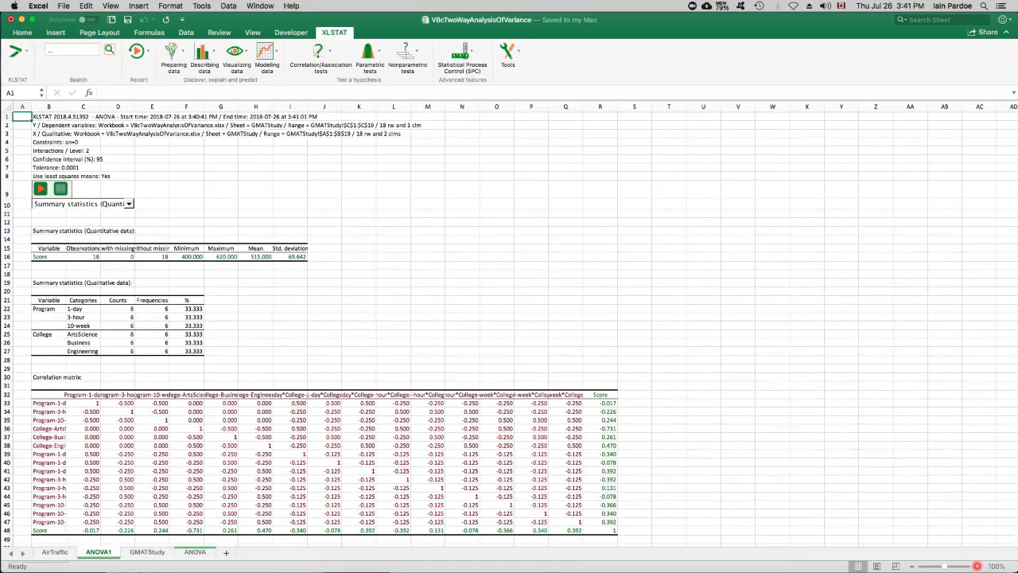
Enlarge the new ANOVA report to 150% and review it from the summary statistics to the Analysis of variance (Score) table.
{"action": "left_click", "coordinate": [976, 565]}
{"action": "left_click", "coordinate": [977, 566]}
{"action": "left_click", "coordinate": [976, 566]}
{"action": "left_click", "coordinate": [976, 565]}
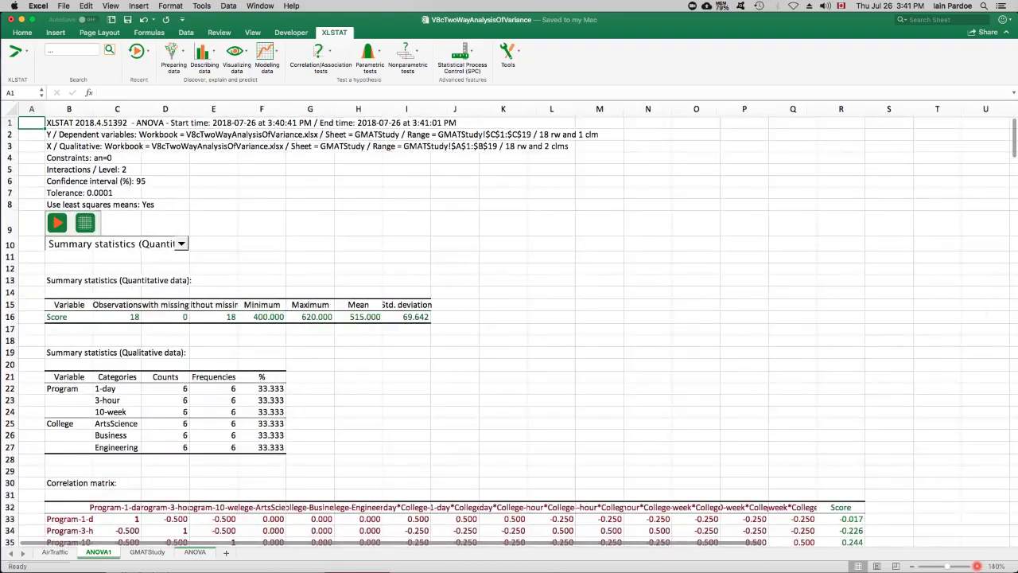
{"action": "left_click", "coordinate": [977, 565]}
{"action": "scroll", "coordinate": [387, 360], "scroll_direction": "down", "scroll_amount": 3}
{"action": "scroll", "coordinate": [387, 360], "scroll_direction": "down", "scroll_amount": 15}
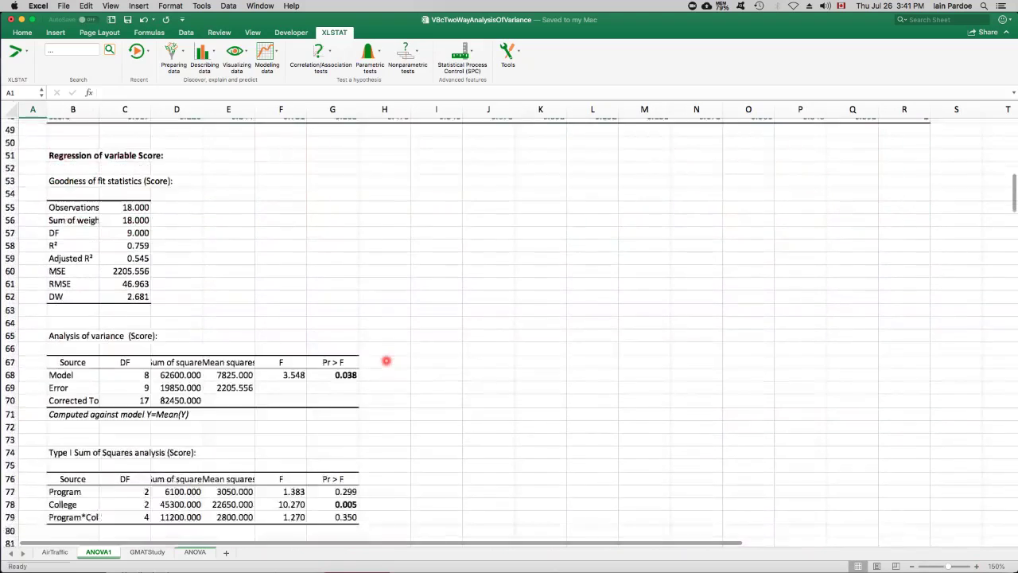
{"action": "scroll", "coordinate": [387, 360], "scroll_direction": "down", "scroll_amount": 2}
Examine the overall Analysis of variance (Score) table and its Model row.
{"action": "left_click_drag", "start_coordinate": [69, 285], "coordinate": [322, 328]}
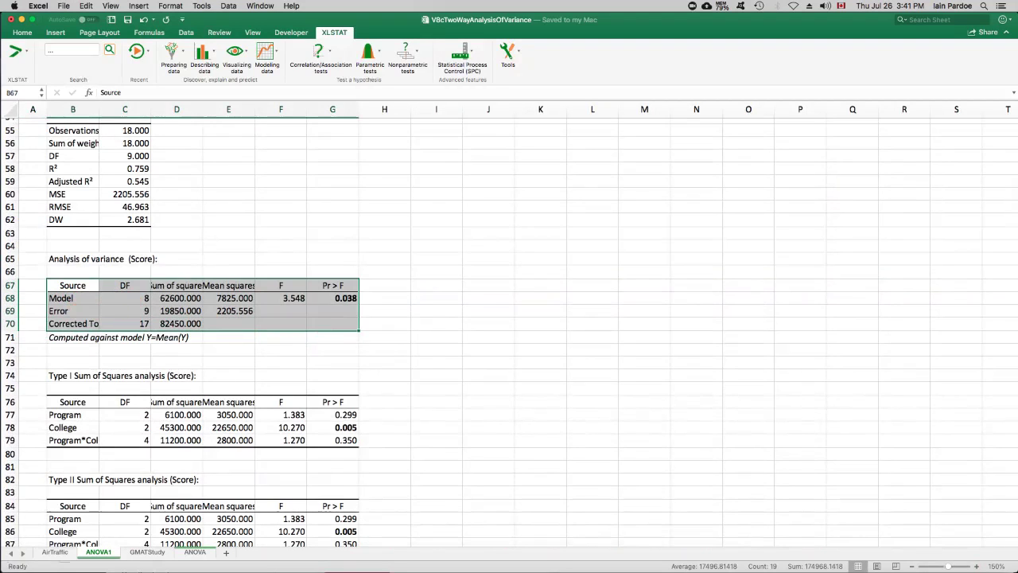
{"action": "scroll", "coordinate": [101, 323], "scroll_direction": "down", "scroll_amount": 5}
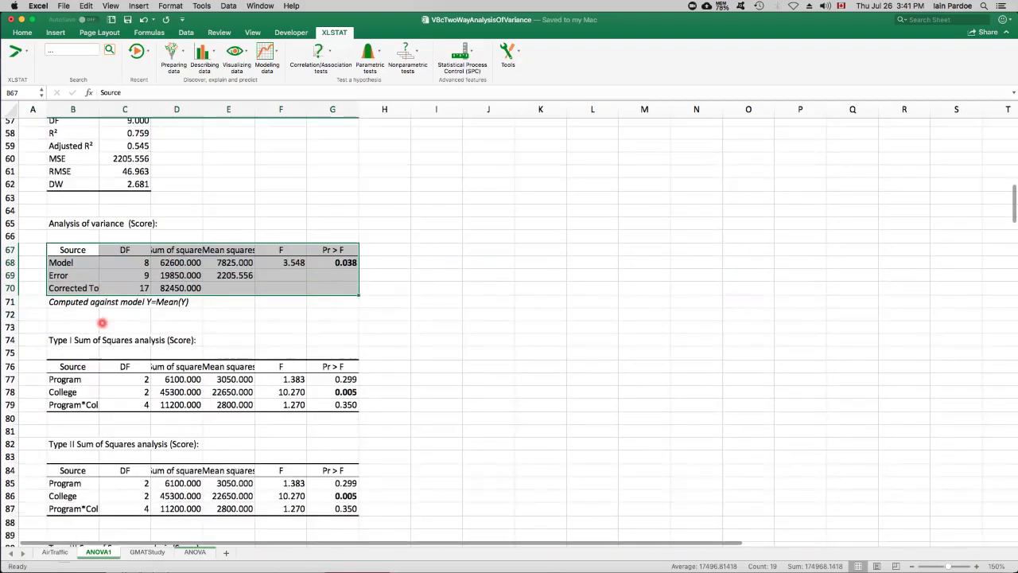
{"action": "scroll", "coordinate": [102, 323], "scroll_direction": "down", "scroll_amount": 1}
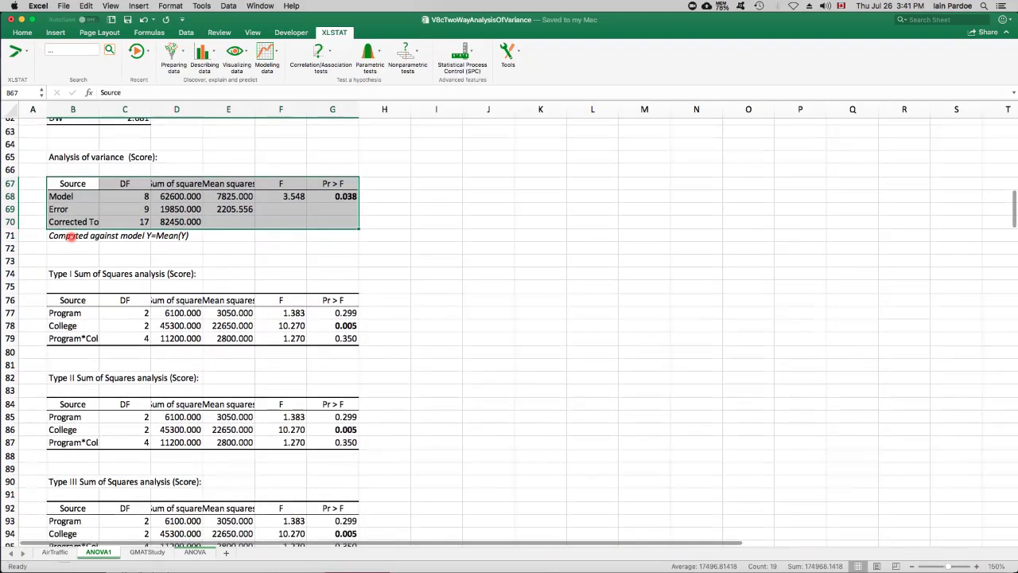
{"action": "left_click_drag", "start_coordinate": [73, 197], "coordinate": [338, 196]}
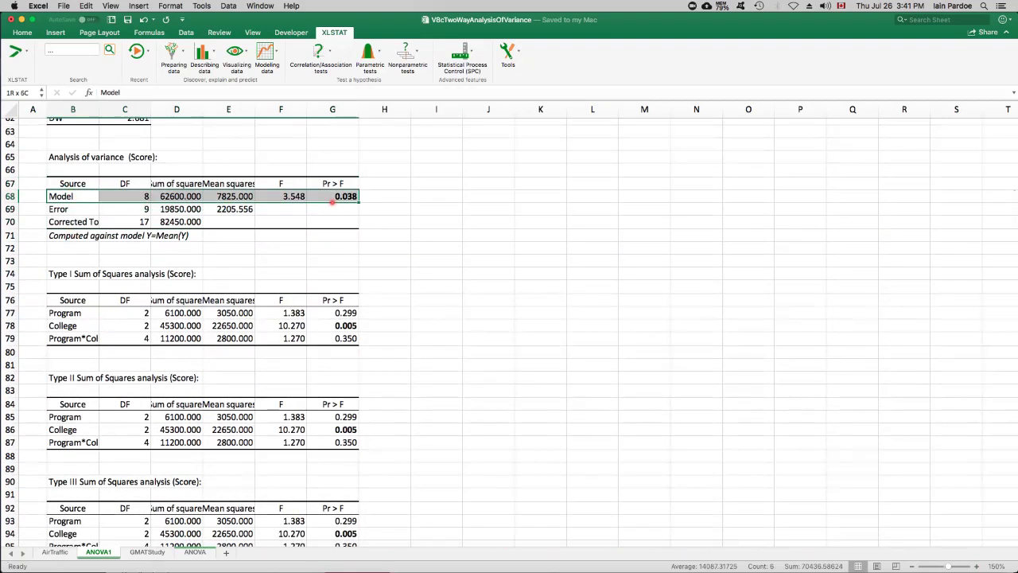
{"action": "scroll", "coordinate": [232, 254], "scroll_direction": "down", "scroll_amount": 4}
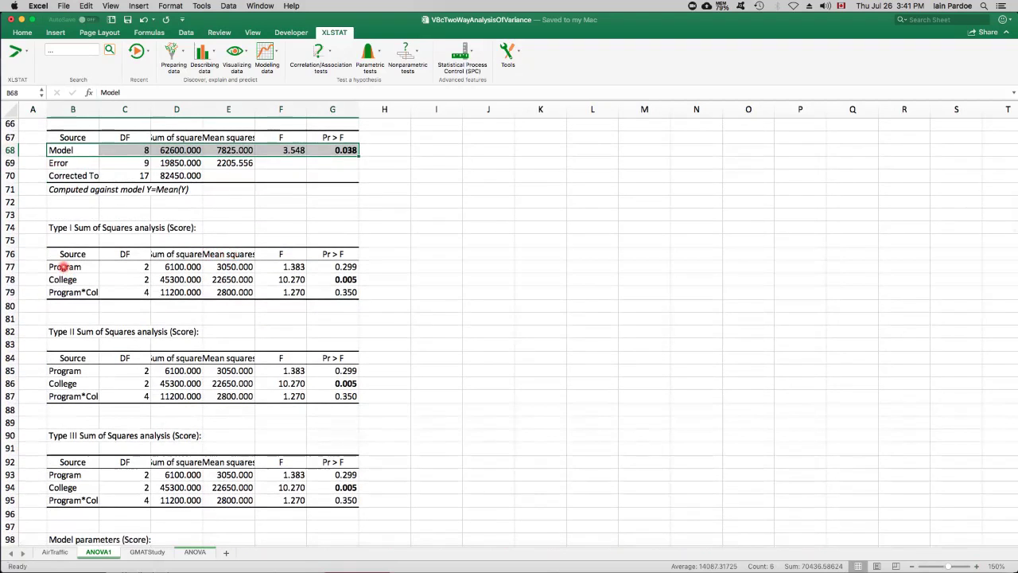
Examine the Program, College and Program*College sources in the Type I Sum of Squares table for Score.
{"action": "left_click", "coordinate": [65, 267]}
{"action": "left_click", "coordinate": [67, 279]}
{"action": "left_click", "coordinate": [62, 293]}
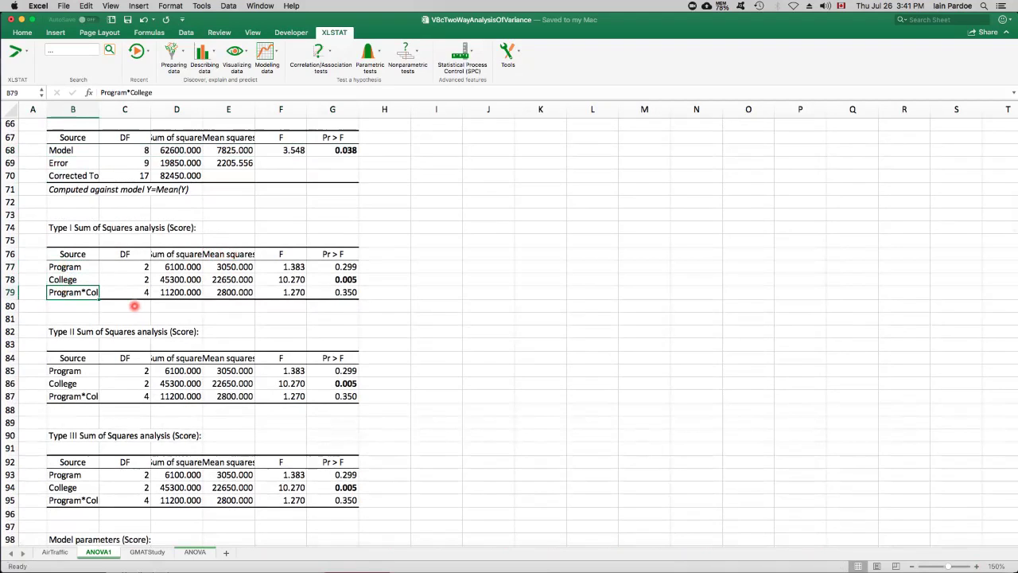
Compare the Model's degrees of freedom with those of Program, College and Program*College in the Type I table.
{"action": "left_click", "coordinate": [130, 150]}
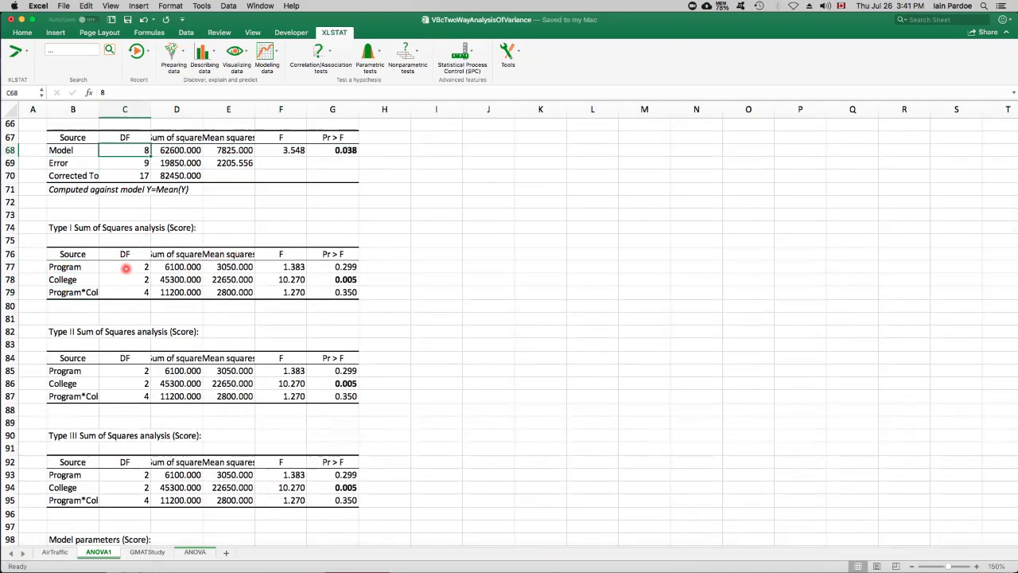
{"action": "left_click", "coordinate": [124, 270]}
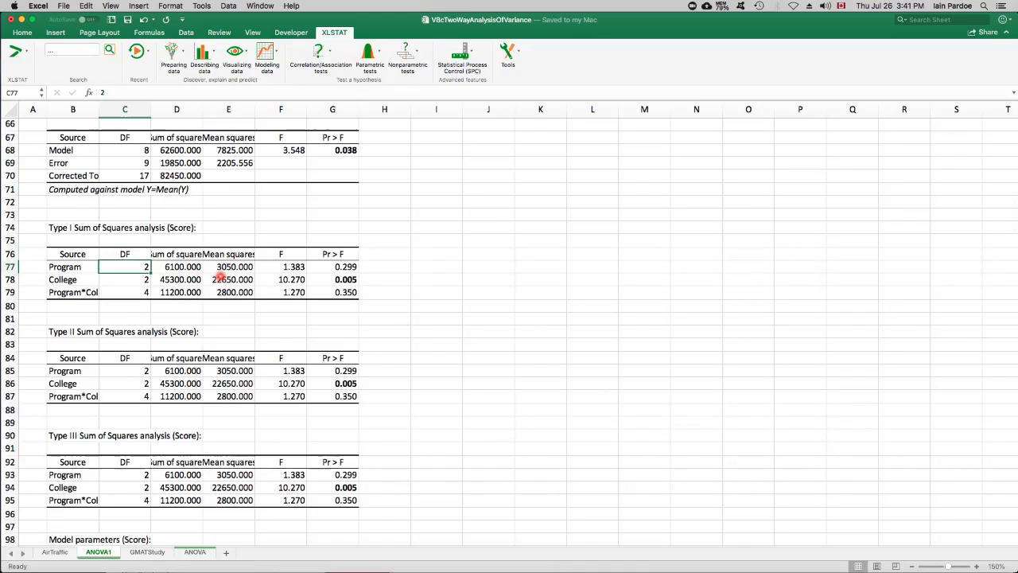
{"action": "left_click", "coordinate": [125, 280]}
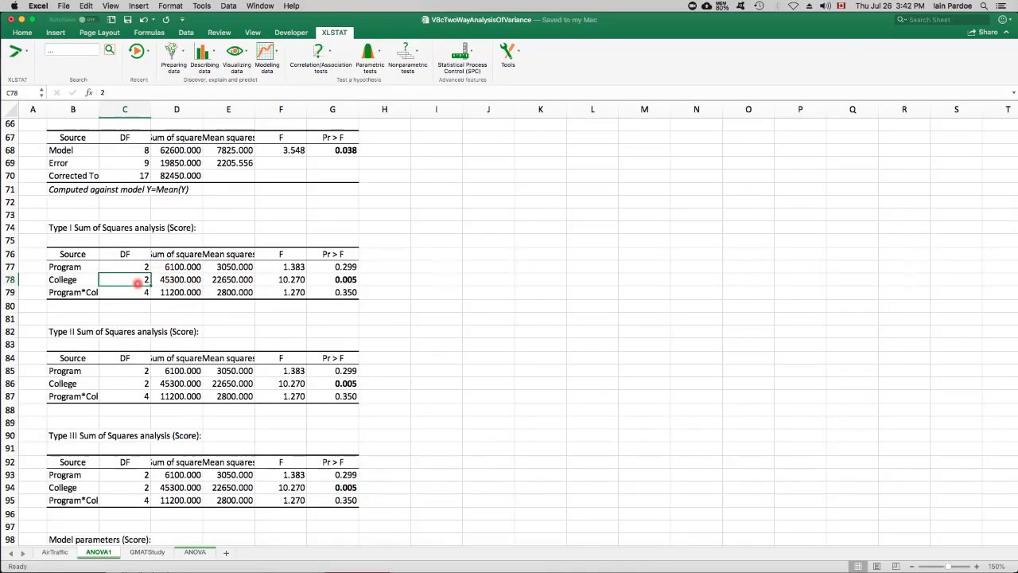
{"action": "left_click", "coordinate": [128, 292]}
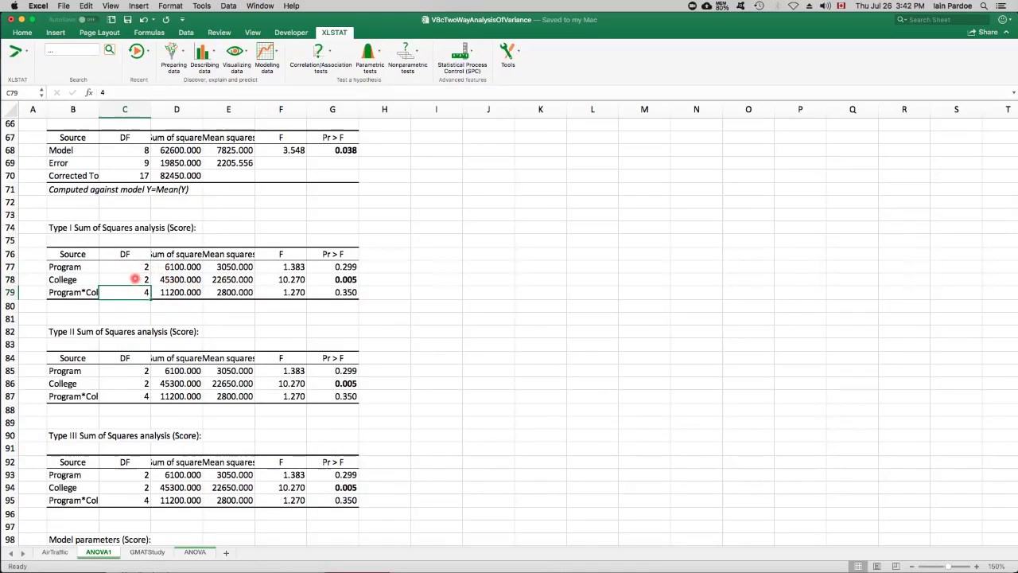
{"action": "left_click_drag", "start_coordinate": [132, 266], "coordinate": [134, 276]}
{"action": "left_click", "coordinate": [134, 291]}
{"action": "left_click_drag", "start_coordinate": [134, 268], "coordinate": [136, 291]}
{"action": "left_click", "coordinate": [126, 150]}
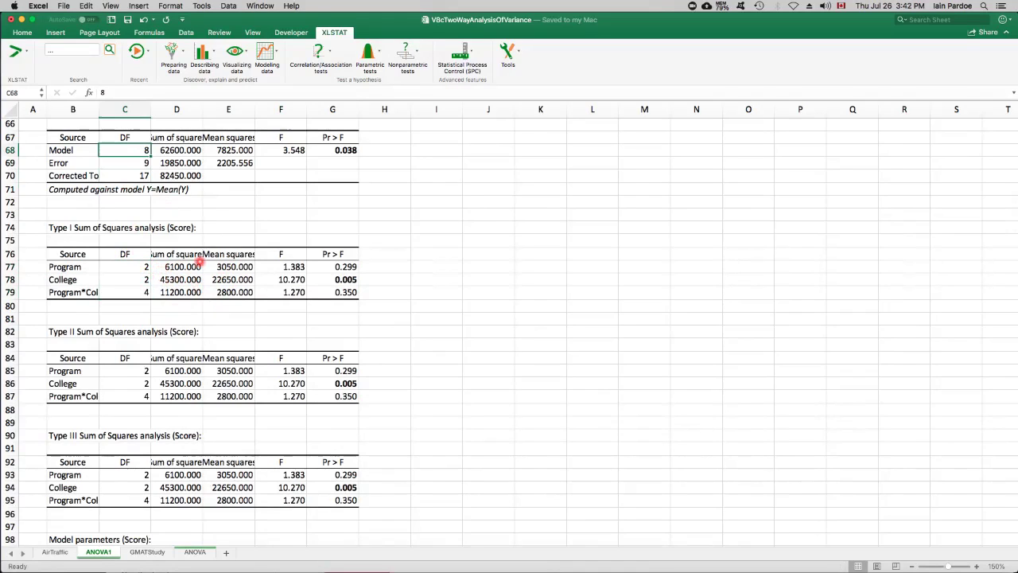
Compare the Model's sum of squares with those of Program, College and Program*College in the Type I table.
{"action": "left_click_drag", "start_coordinate": [185, 267], "coordinate": [183, 293]}
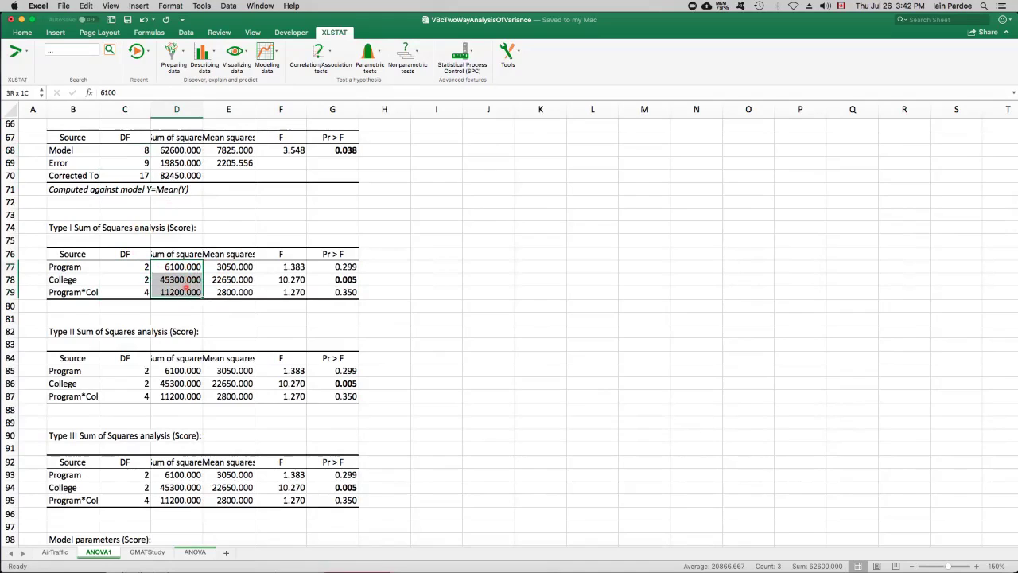
{"action": "left_click", "coordinate": [183, 152]}
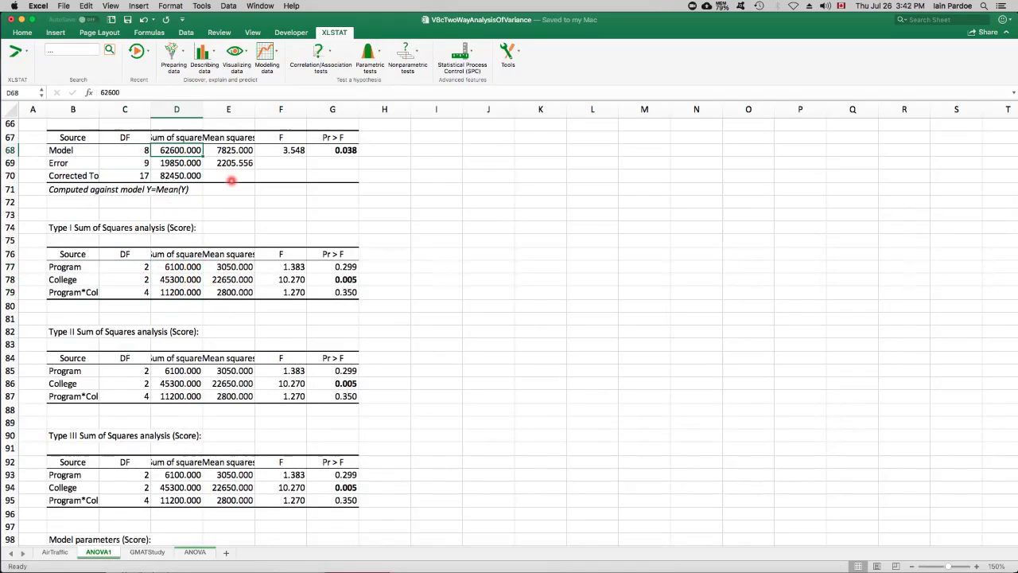
{"action": "left_click_drag", "start_coordinate": [184, 267], "coordinate": [186, 292]}
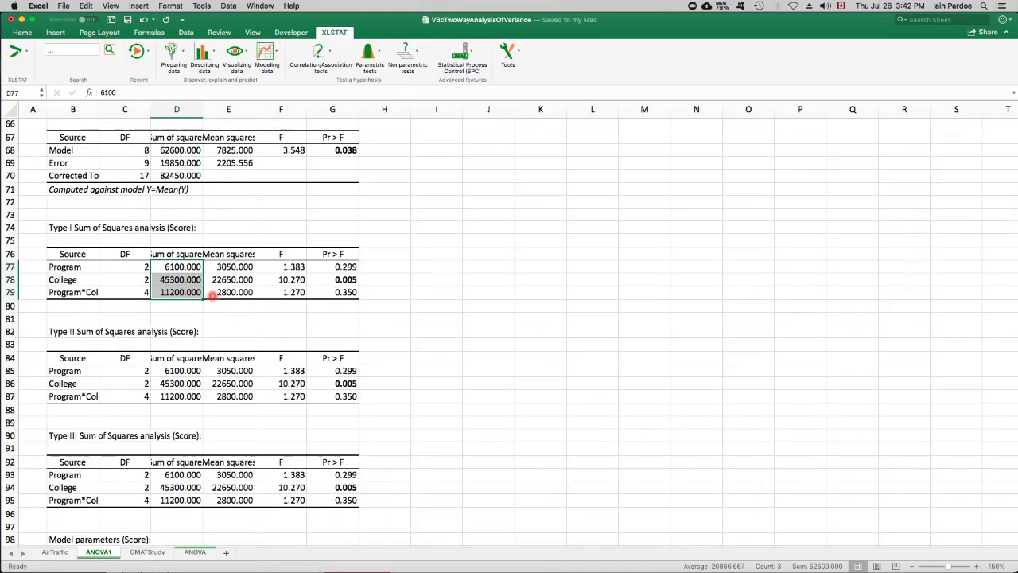
Examine Program's mean square and the F statistics of Program, College and Program*College in the Type I table.
{"action": "left_click", "coordinate": [233, 268]}
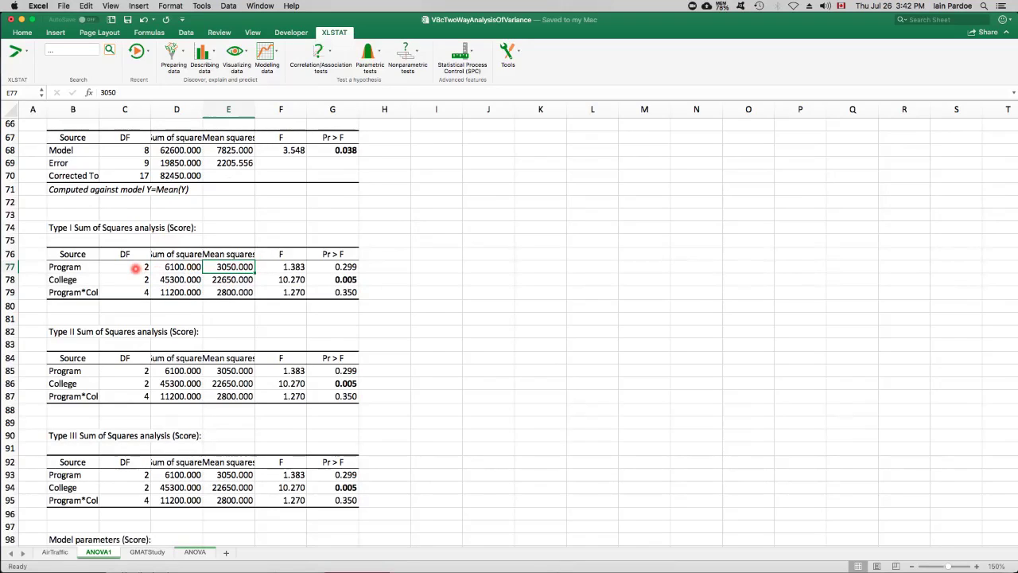
{"action": "left_click", "coordinate": [280, 267]}
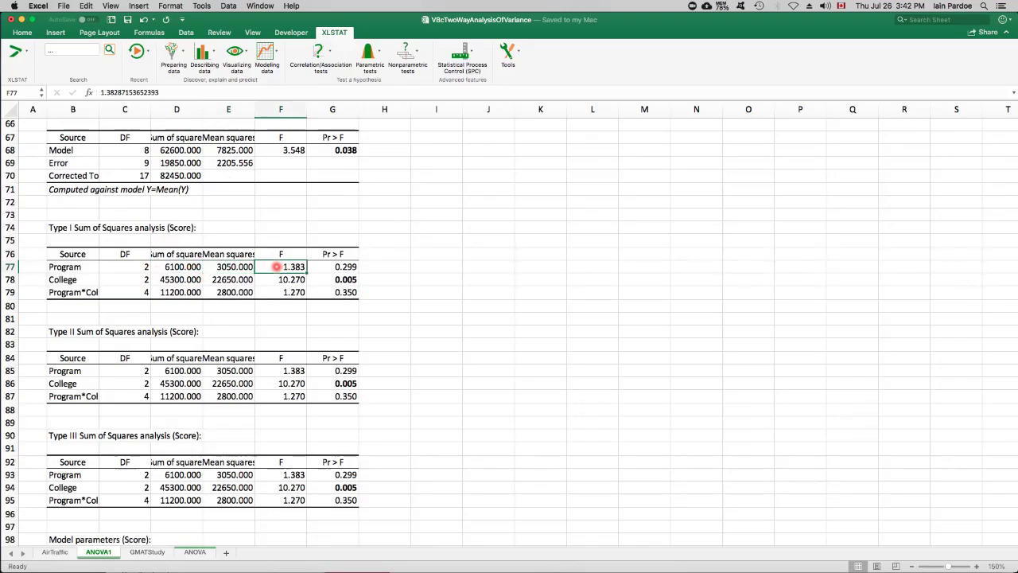
{"action": "left_click", "coordinate": [275, 280]}
{"action": "left_click", "coordinate": [272, 291]}
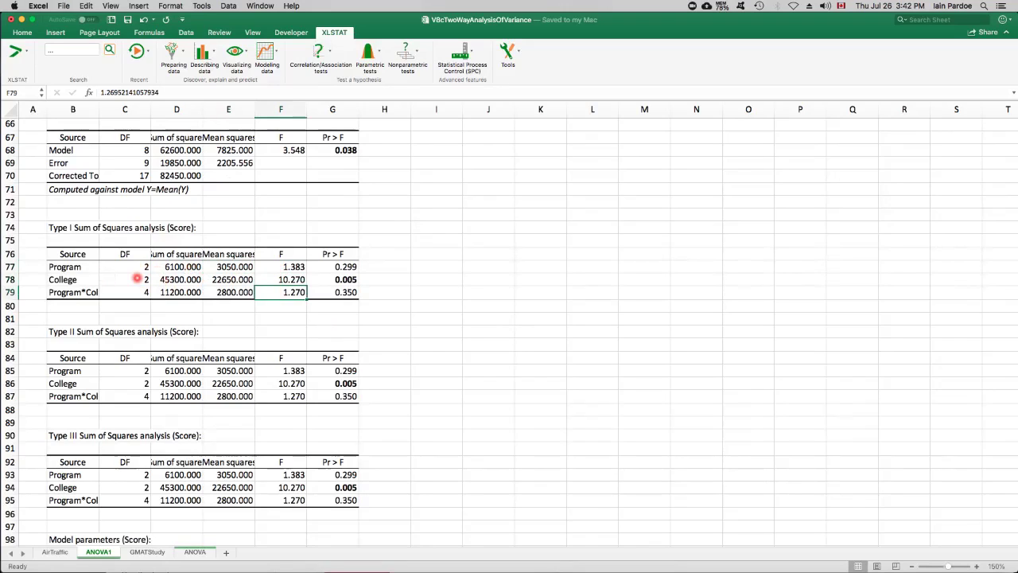
Relate the F statistics of Program, College and Program*College to each source's mean square and the Error mean square.
{"action": "left_click", "coordinate": [284, 266]}
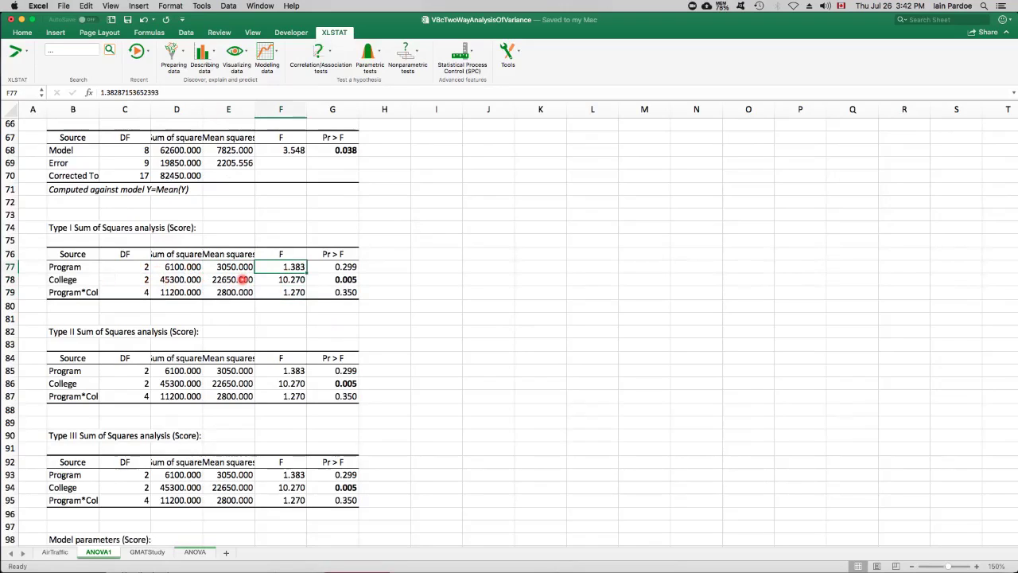
{"action": "left_click", "coordinate": [227, 268]}
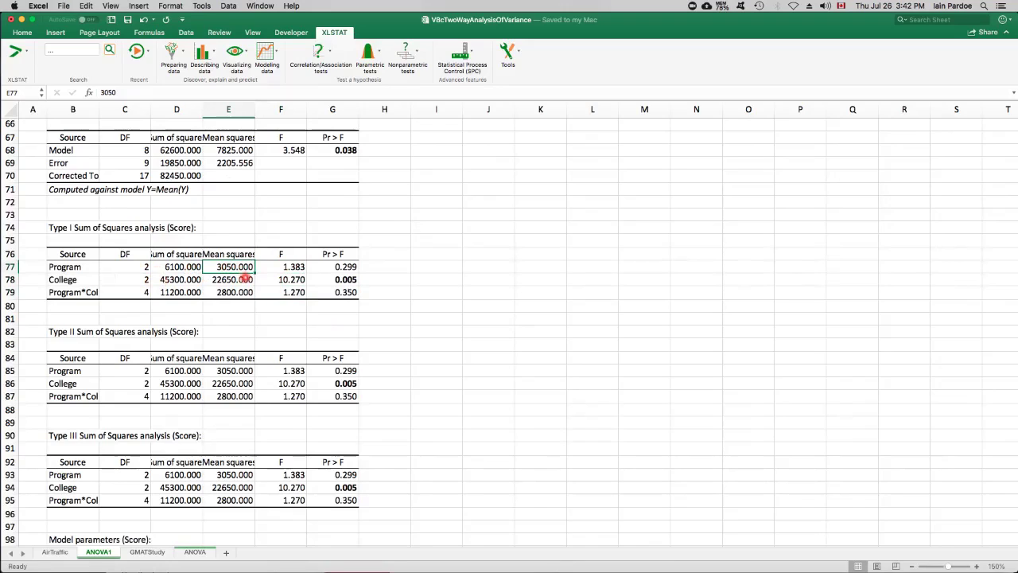
{"action": "left_click", "coordinate": [236, 166]}
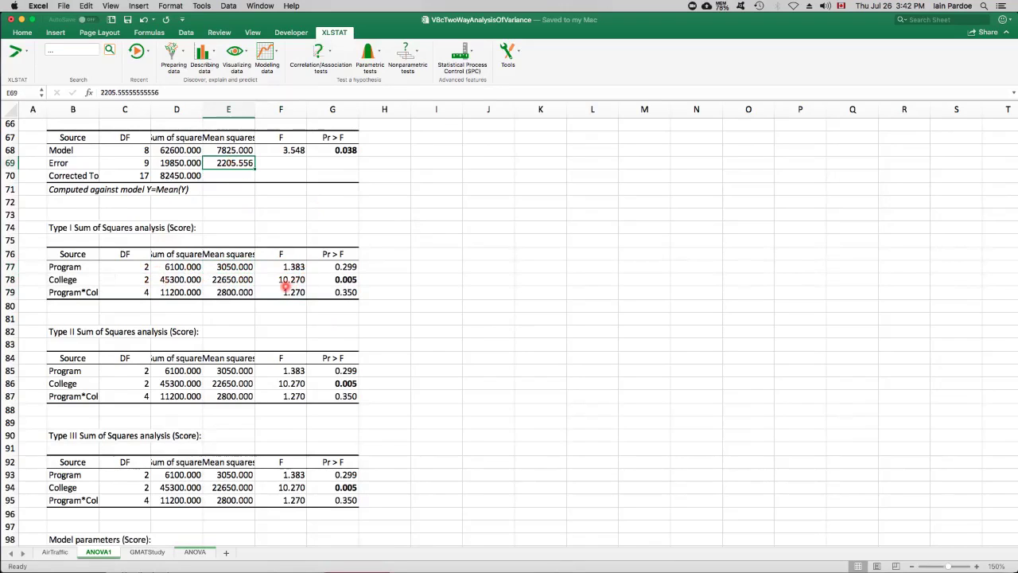
{"action": "left_click", "coordinate": [286, 282]}
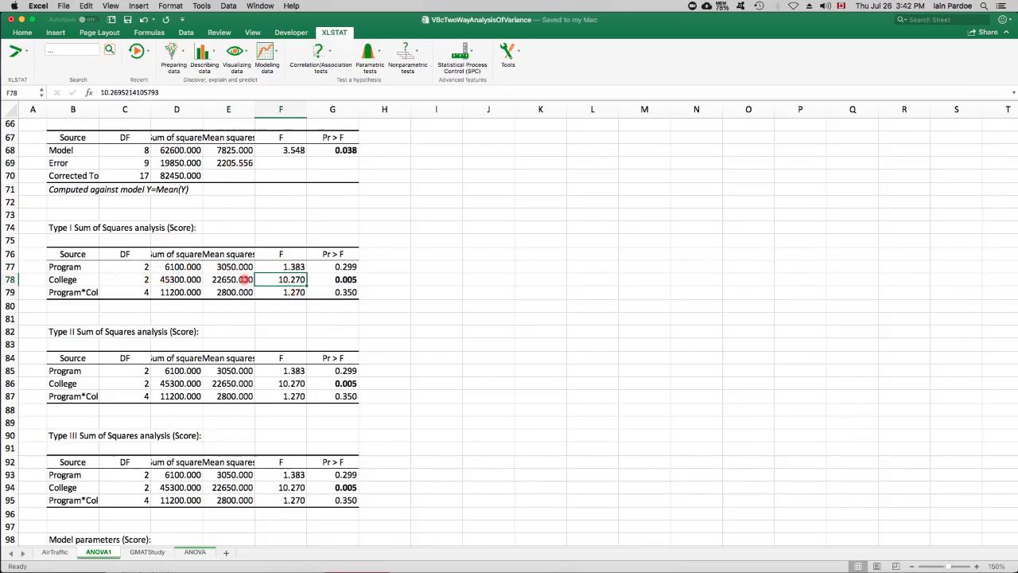
{"action": "left_click", "coordinate": [239, 280]}
{"action": "left_click", "coordinate": [238, 164]}
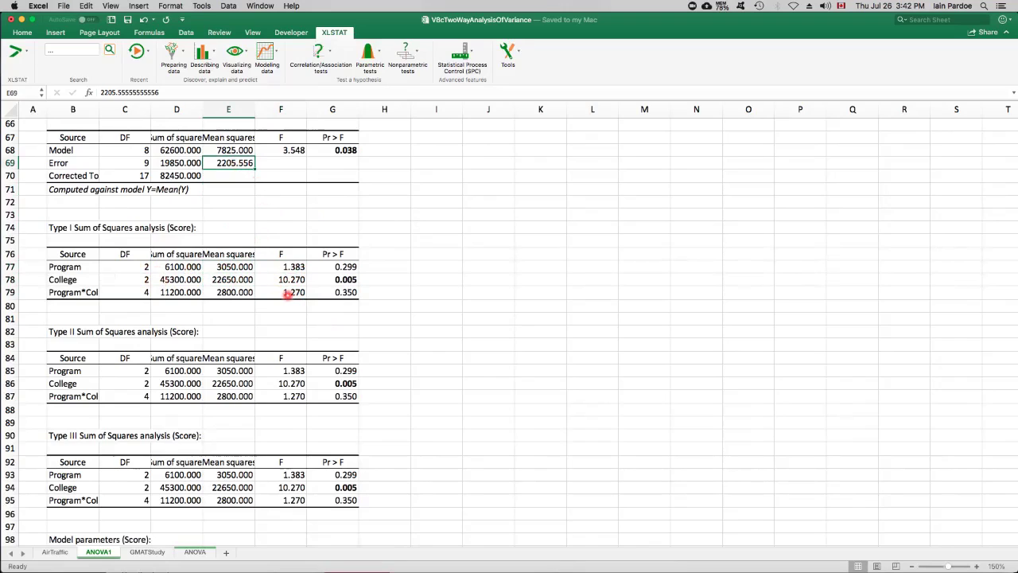
{"action": "left_click", "coordinate": [278, 293]}
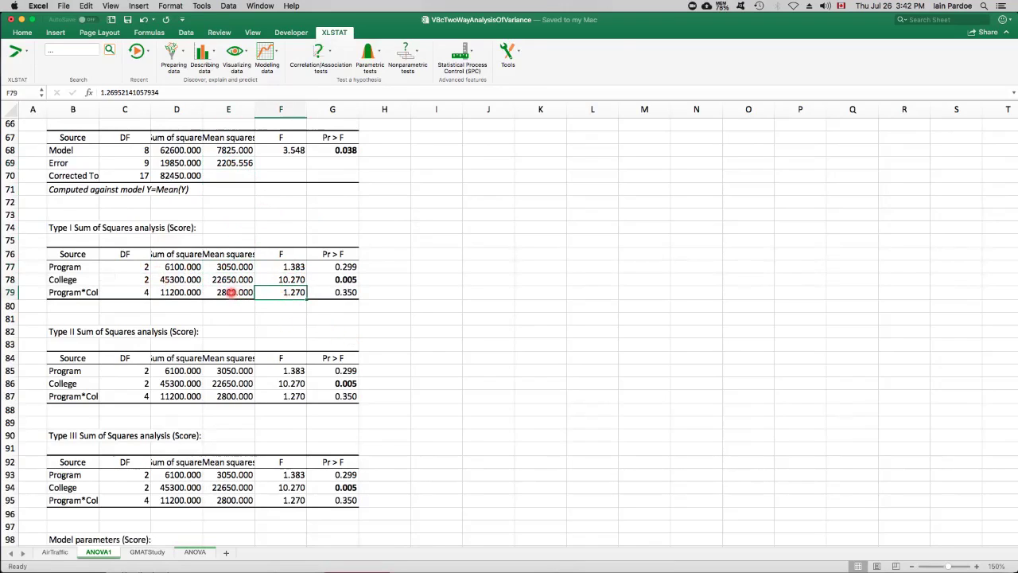
{"action": "left_click", "coordinate": [230, 292]}
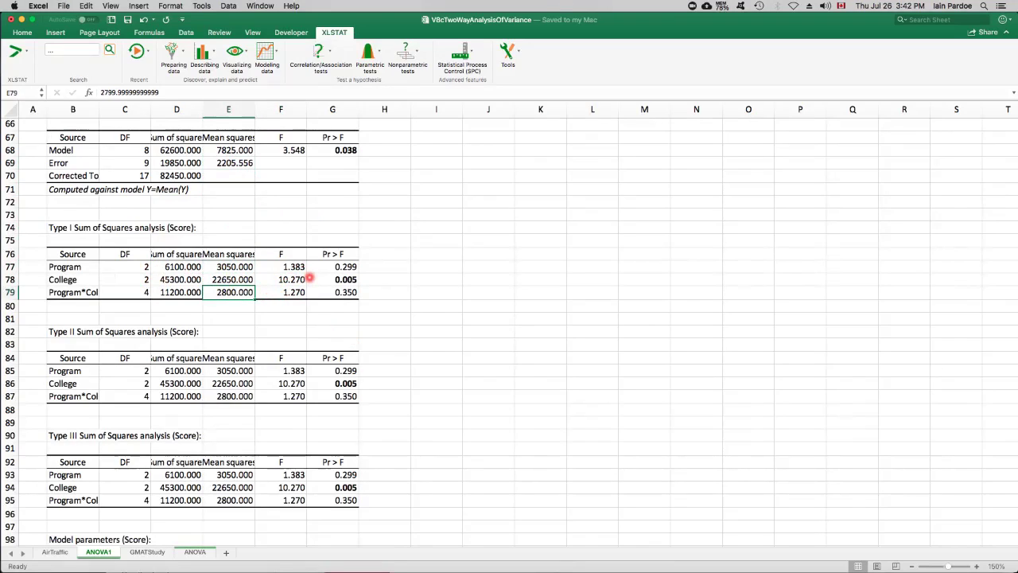
{"action": "left_click", "coordinate": [231, 162]}
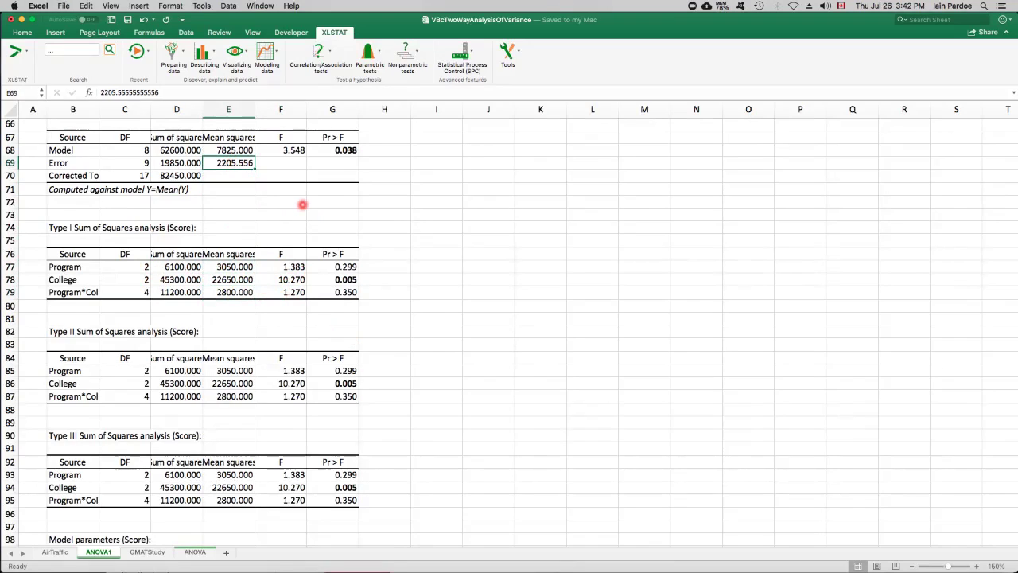
Examine the Type I p-values, then the overall table's Error and Corrected Total rows alongside the three Type I source rows.
{"action": "left_click_drag", "start_coordinate": [326, 269], "coordinate": [343, 301]}
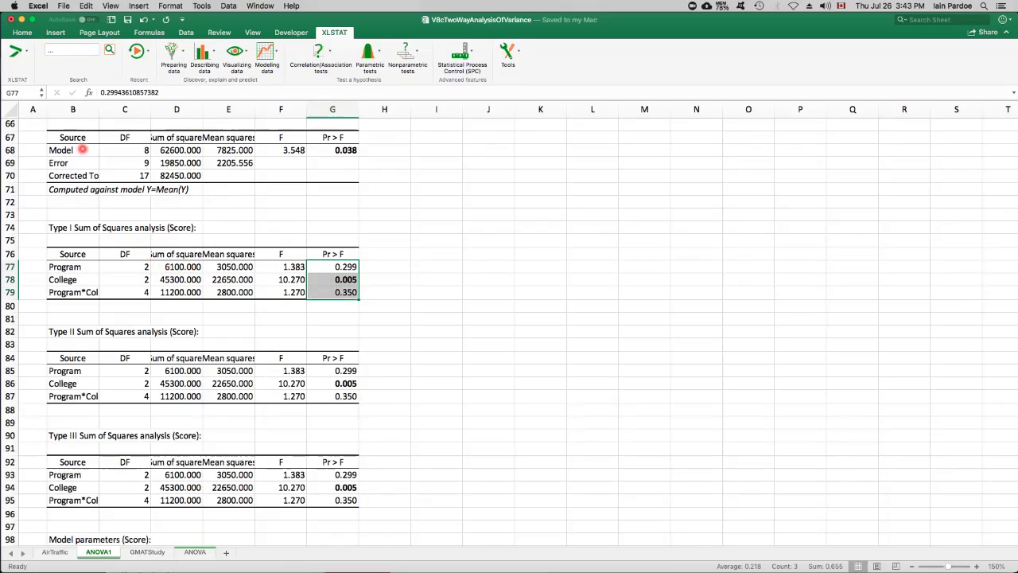
{"action": "left_click_drag", "start_coordinate": [68, 162], "coordinate": [220, 175]}
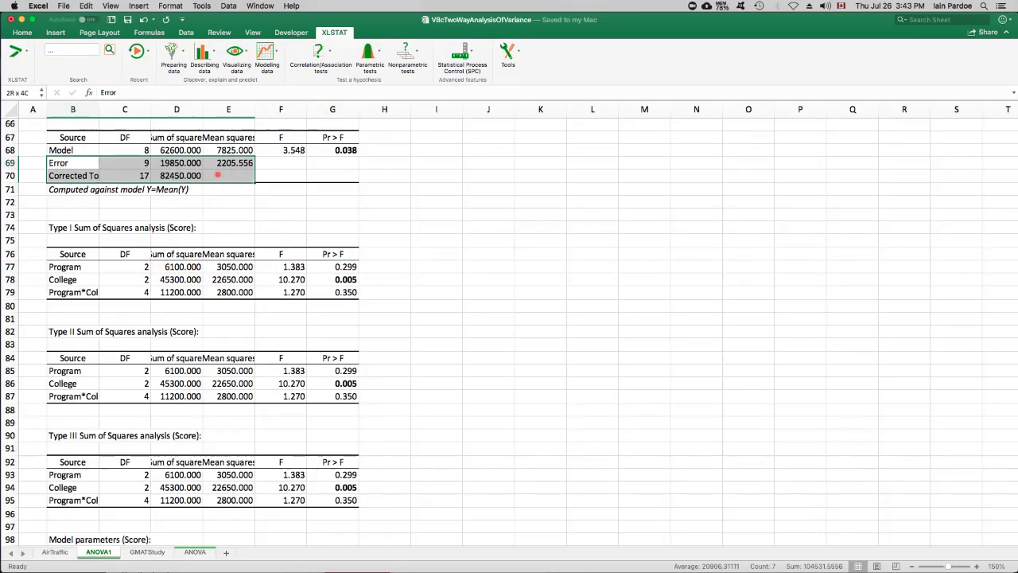
{"action": "scroll", "coordinate": [221, 202], "scroll_direction": "up", "scroll_amount": 3}
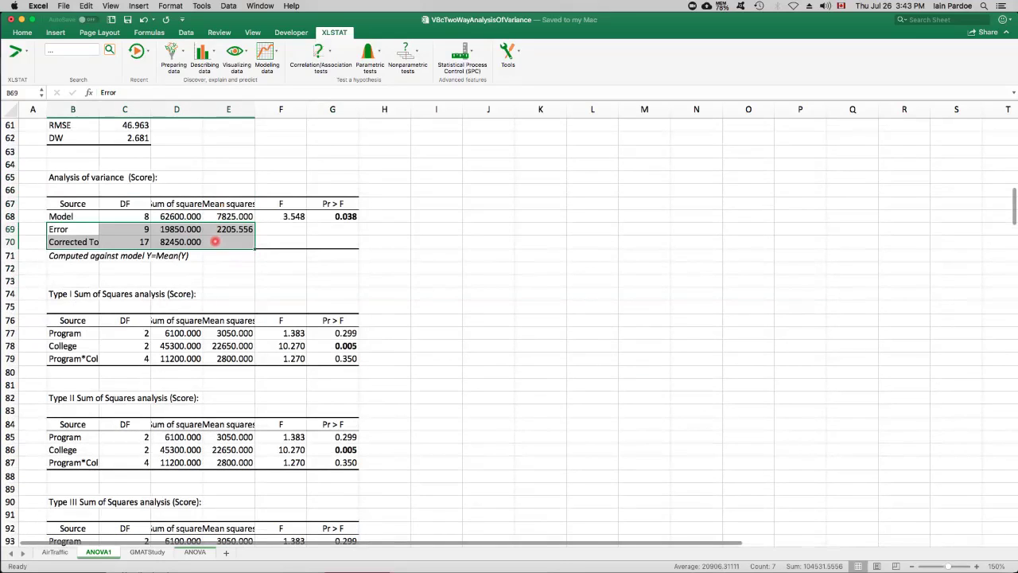
{"action": "left_click_drag", "start_coordinate": [64, 334], "coordinate": [322, 359]}
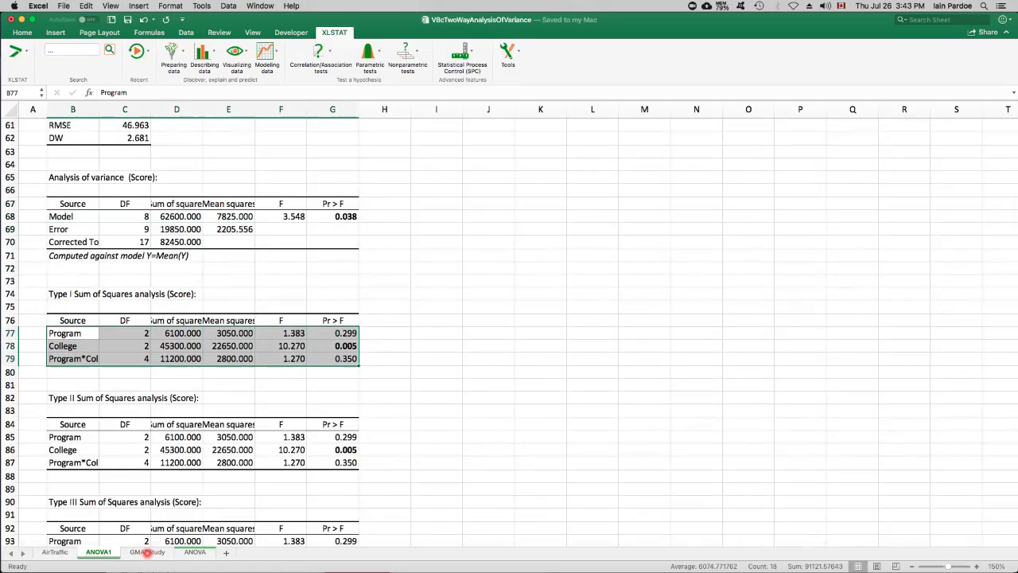
Open the GMATStudy sheet and examine Program's F statistic, its degrees of freedom with those of Error, and its p-value.
{"action": "left_click", "coordinate": [147, 552]}
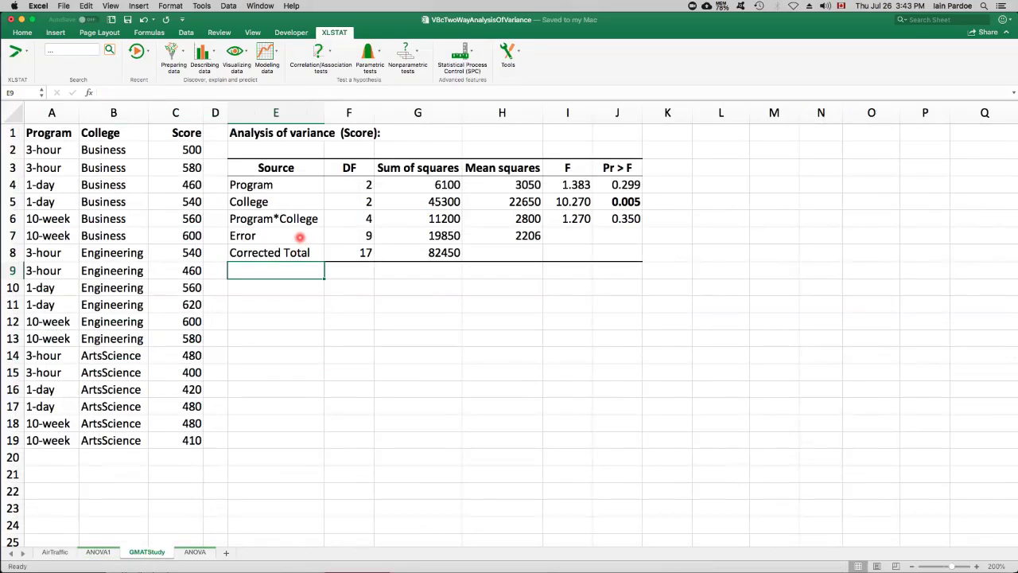
{"action": "left_click_drag", "start_coordinate": [294, 184], "coordinate": [615, 188]}
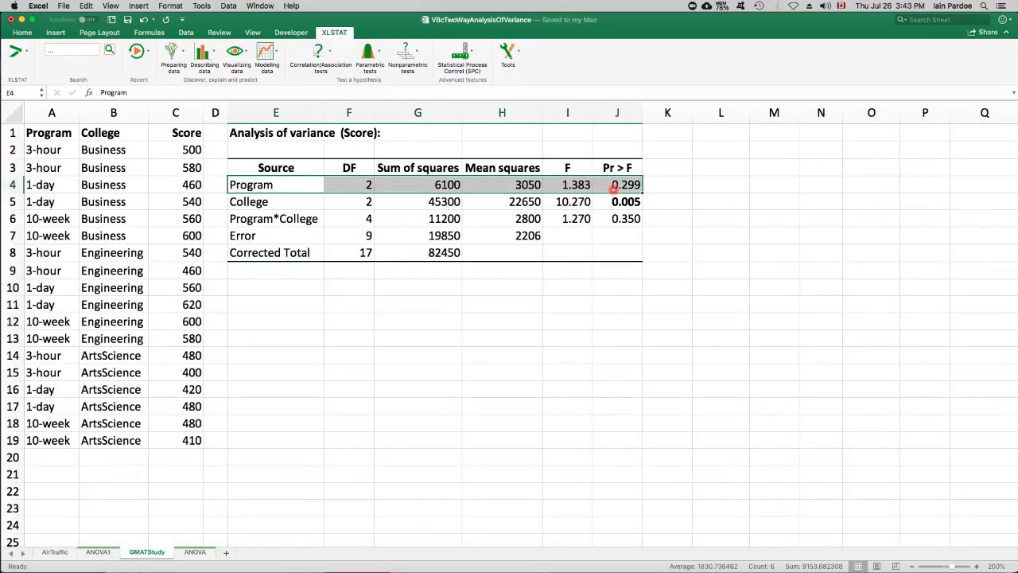
{"action": "left_click", "coordinate": [616, 186]}
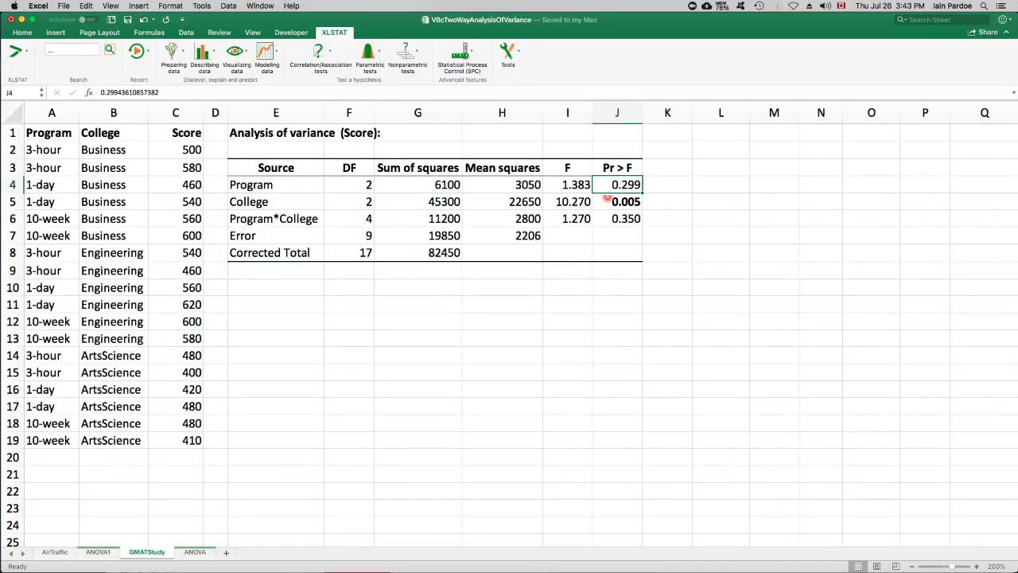
{"action": "left_click", "coordinate": [565, 184]}
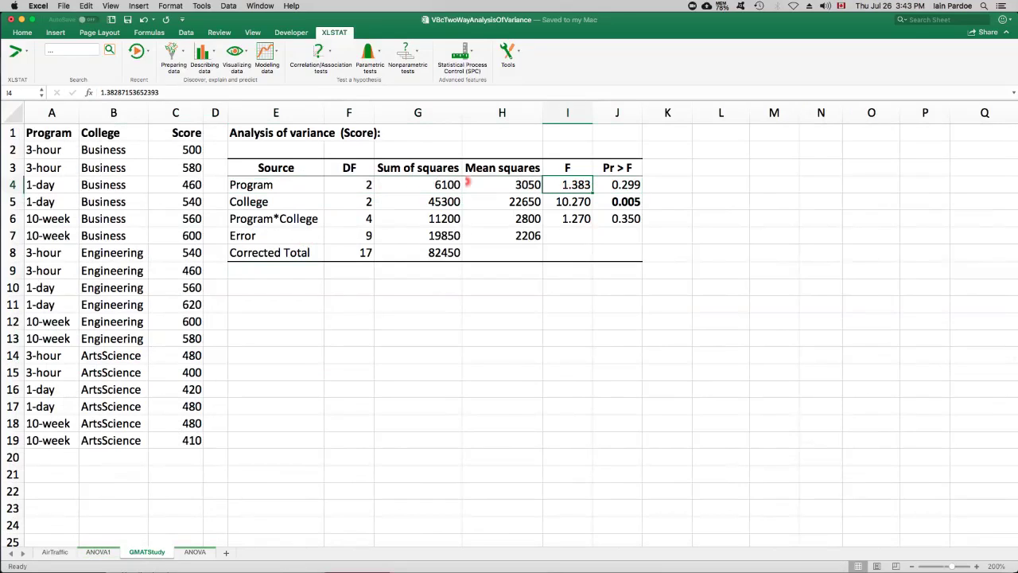
{"action": "left_click", "coordinate": [330, 184]}
{"action": "left_click", "coordinate": [339, 224]}
{"action": "left_click", "coordinate": [340, 236]}
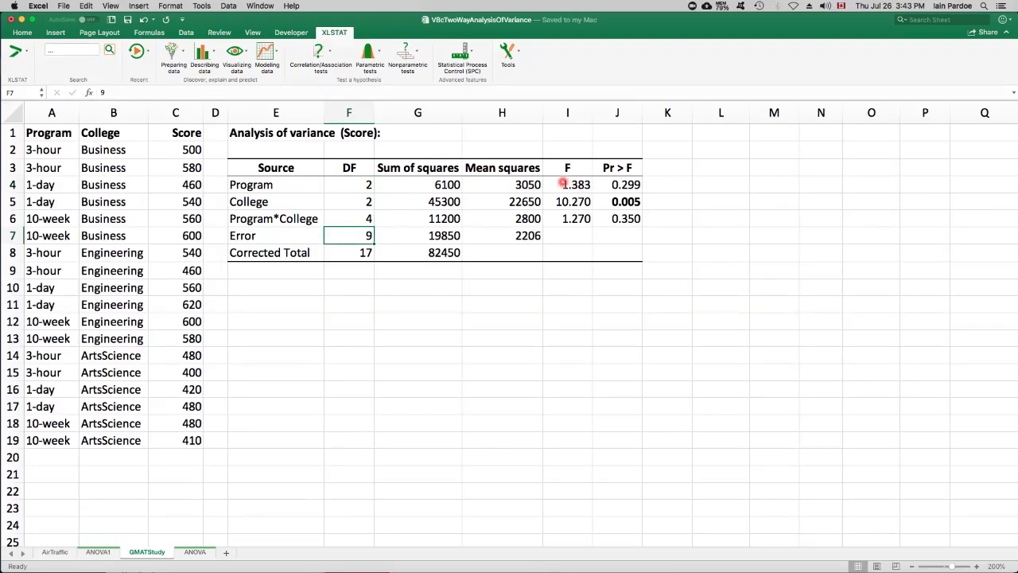
{"action": "left_click", "coordinate": [614, 183]}
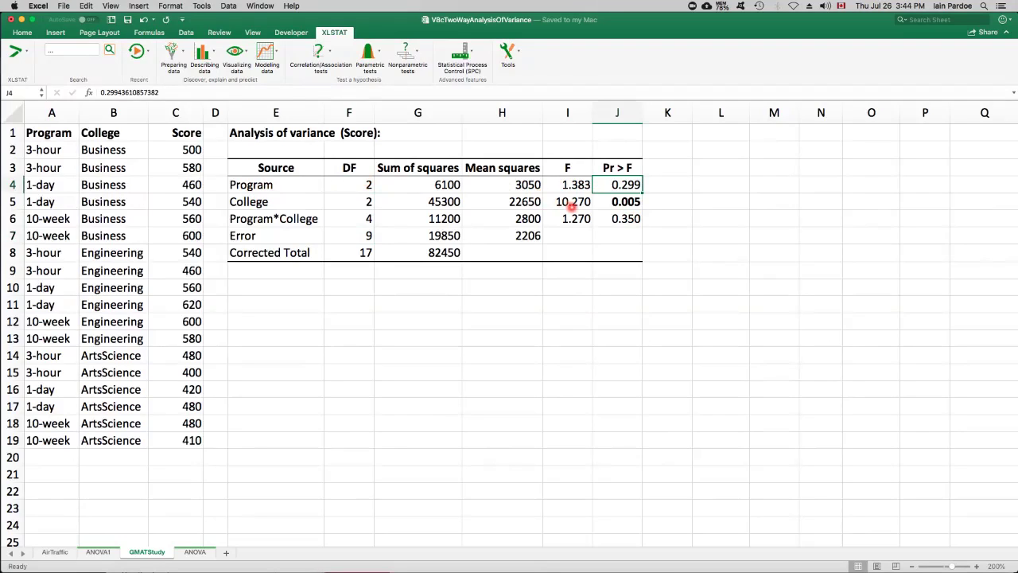
Examine College's F statistic, its degrees of freedom with those of Error, and its p-value in the combined ANOVA table.
{"action": "left_click", "coordinate": [617, 201]}
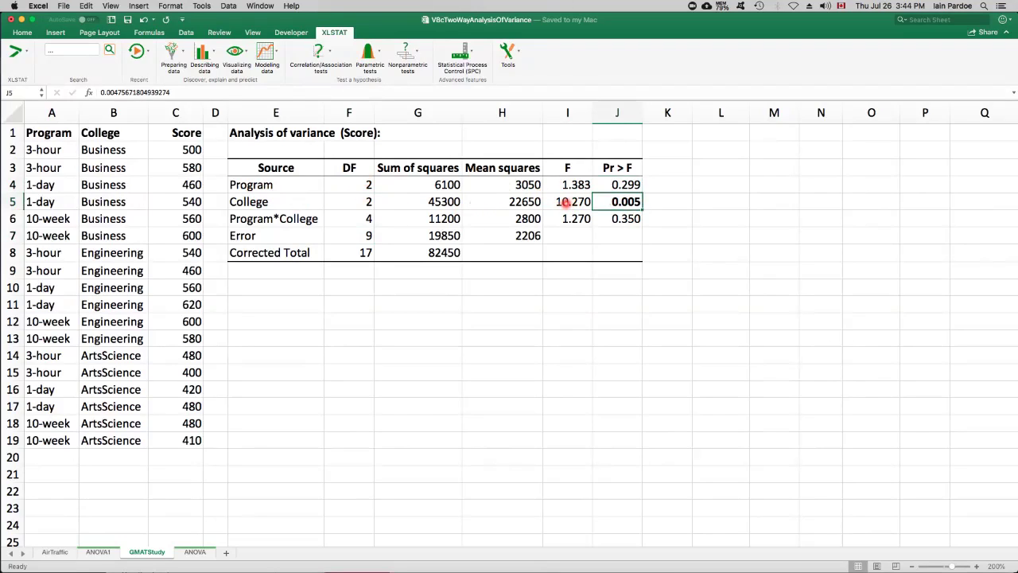
{"action": "left_click", "coordinate": [573, 201]}
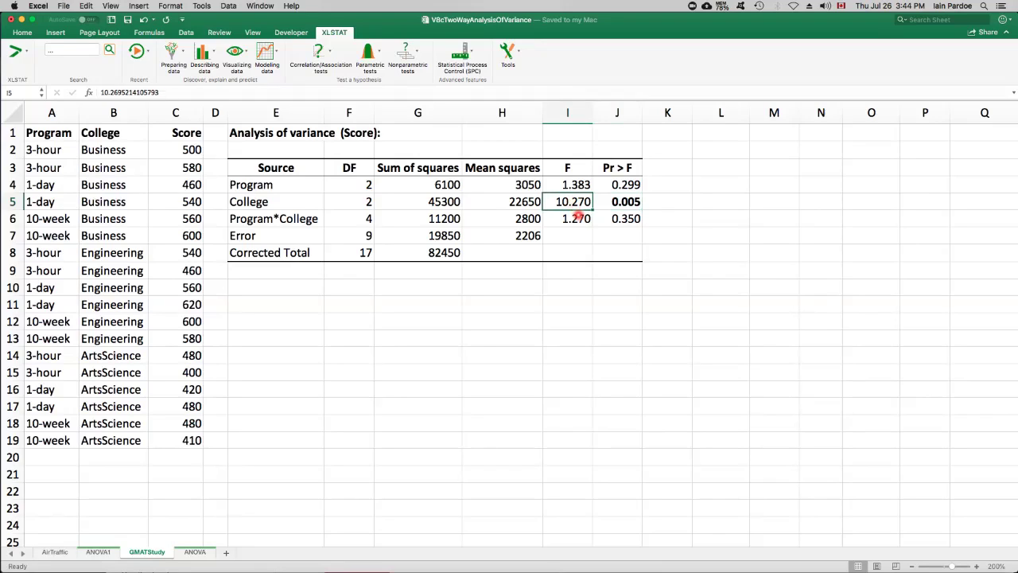
{"action": "left_click", "coordinate": [615, 201]}
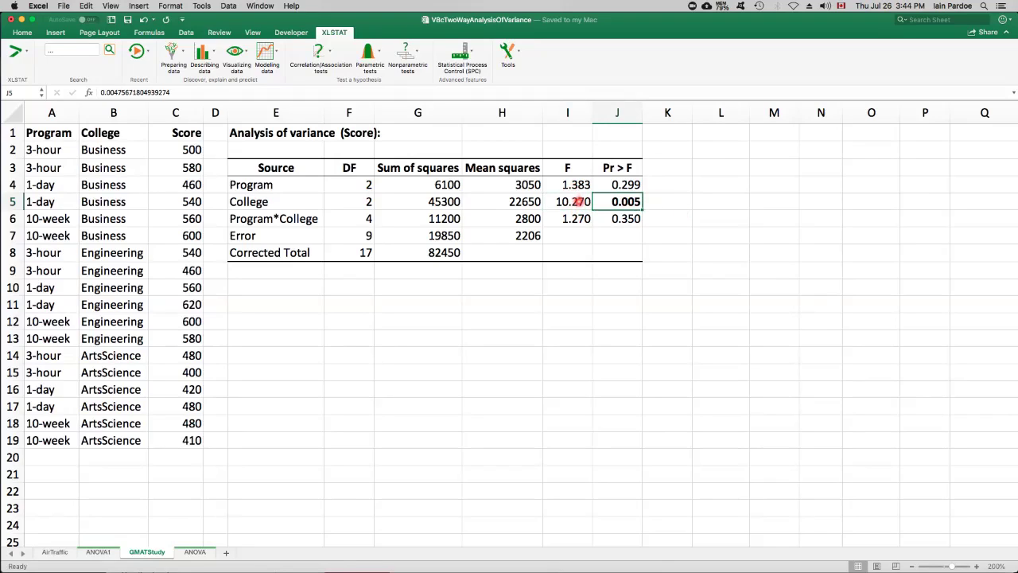
{"action": "left_click", "coordinate": [345, 203]}
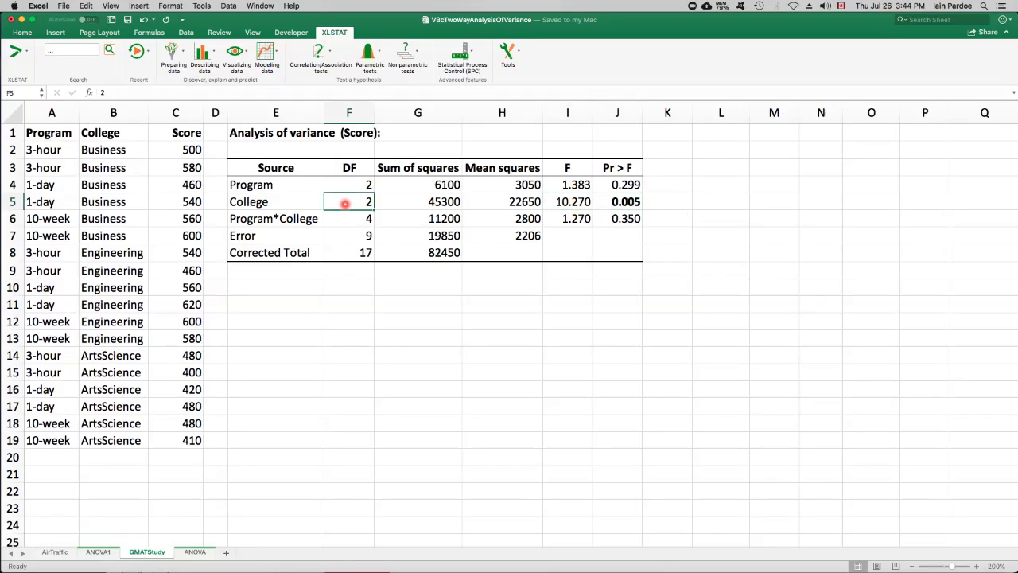
{"action": "left_click", "coordinate": [344, 234]}
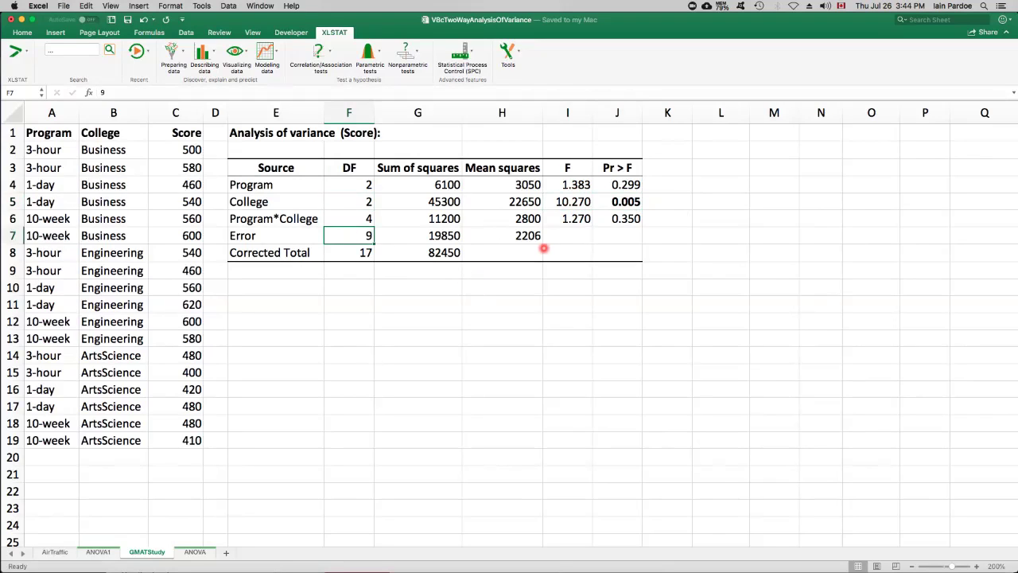
{"action": "left_click", "coordinate": [602, 202]}
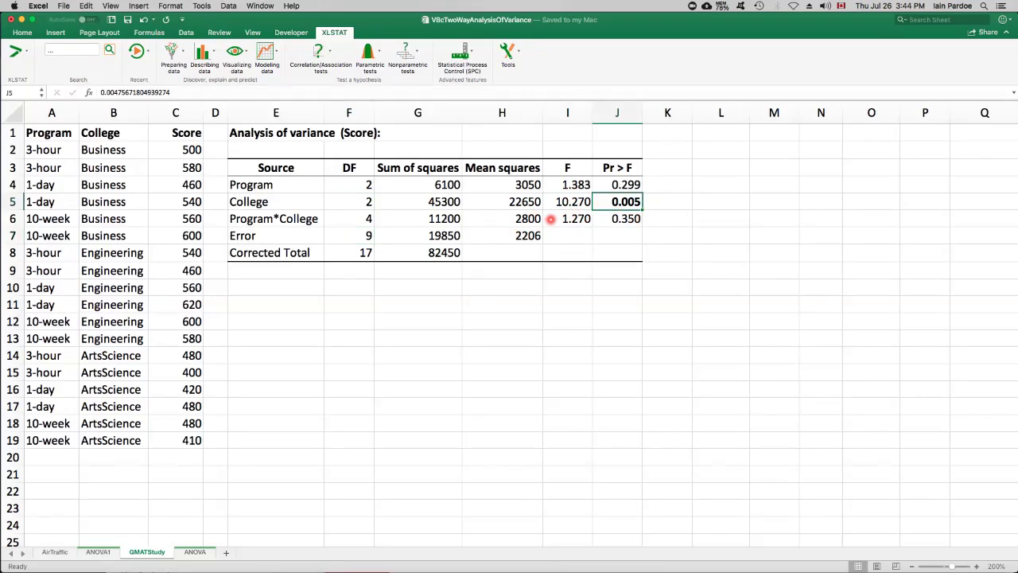
Examine the Program*College interaction's F statistic, its degrees of freedom with those of Error, and its p-value.
{"action": "left_click", "coordinate": [578, 218]}
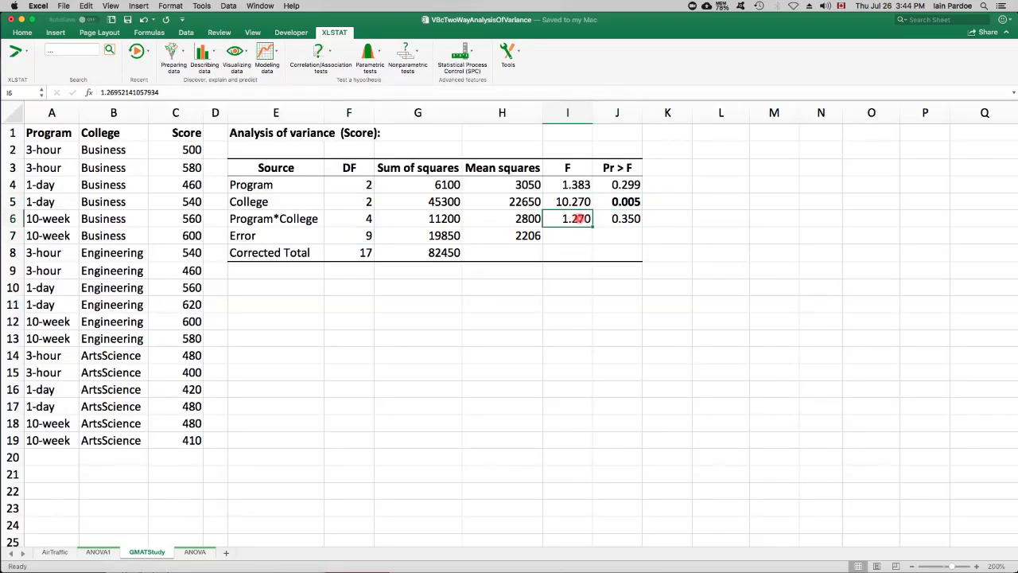
{"action": "left_click", "coordinate": [619, 219]}
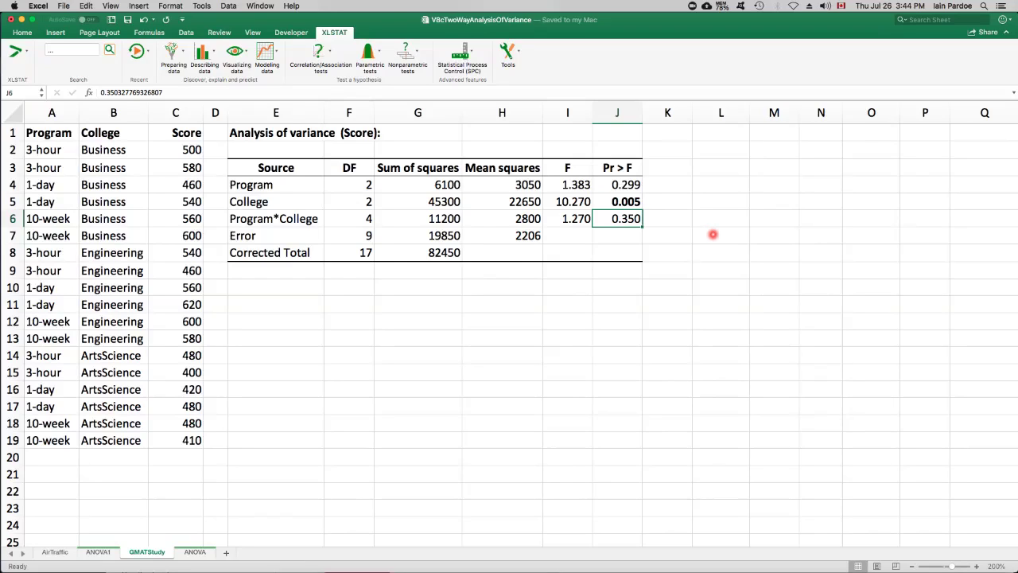
{"action": "left_click", "coordinate": [350, 216]}
{"action": "left_click", "coordinate": [350, 235]}
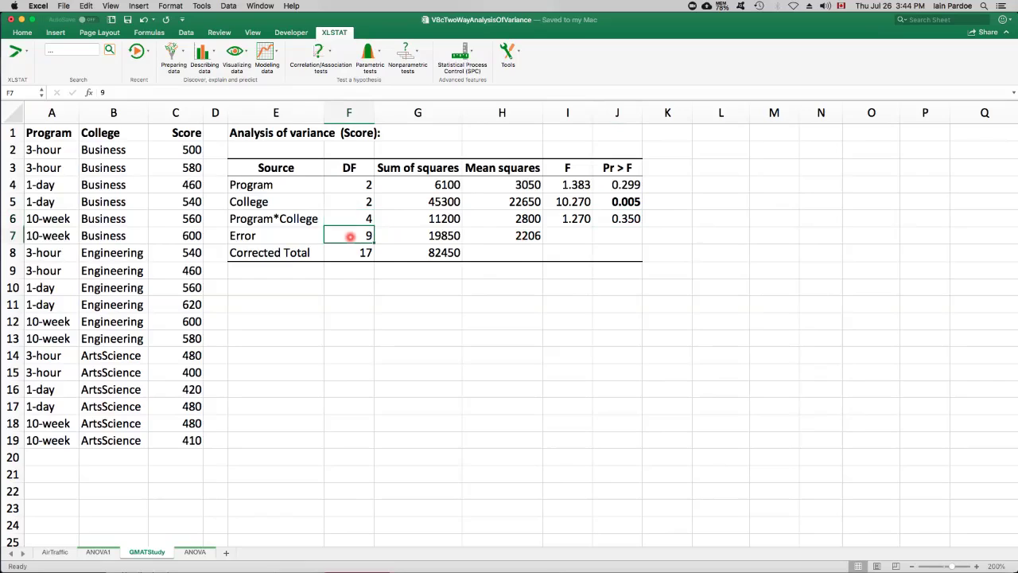
{"action": "left_click", "coordinate": [616, 219]}
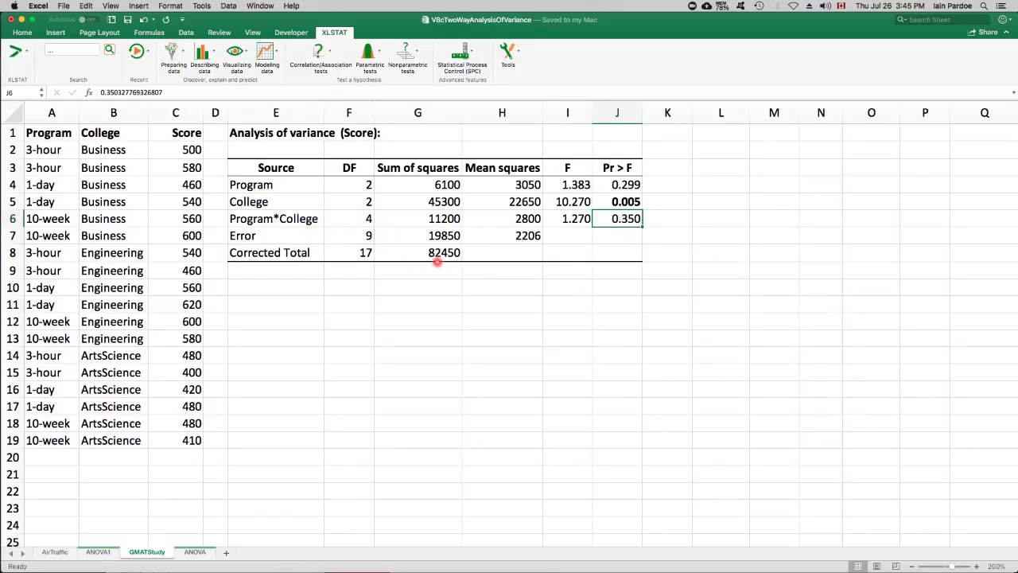
{"action": "left_click", "coordinate": [280, 286]}
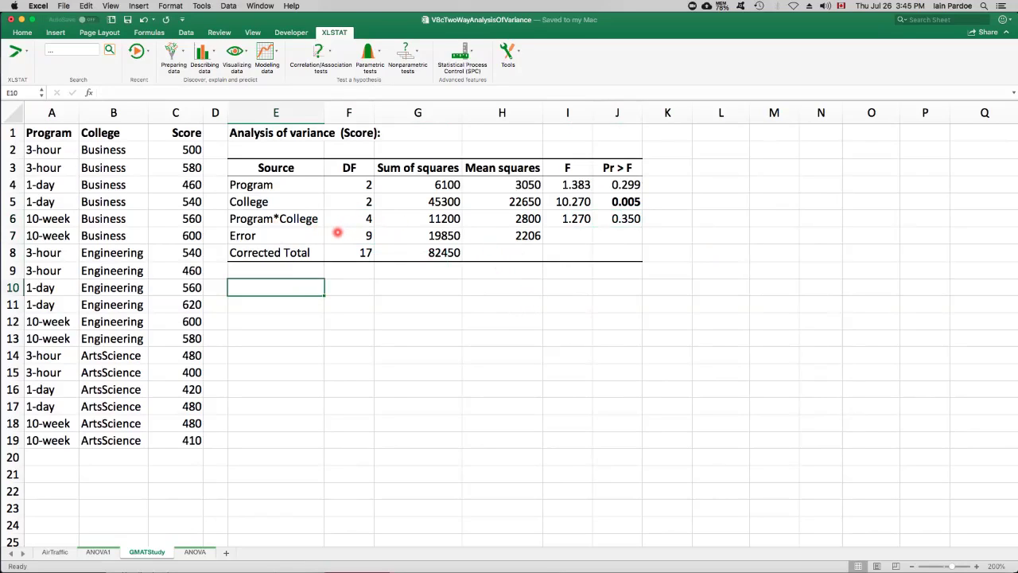
Examine the Program*College interaction row and its p-value in the GMATStudy ANOVA table.
{"action": "left_click", "coordinate": [262, 218]}
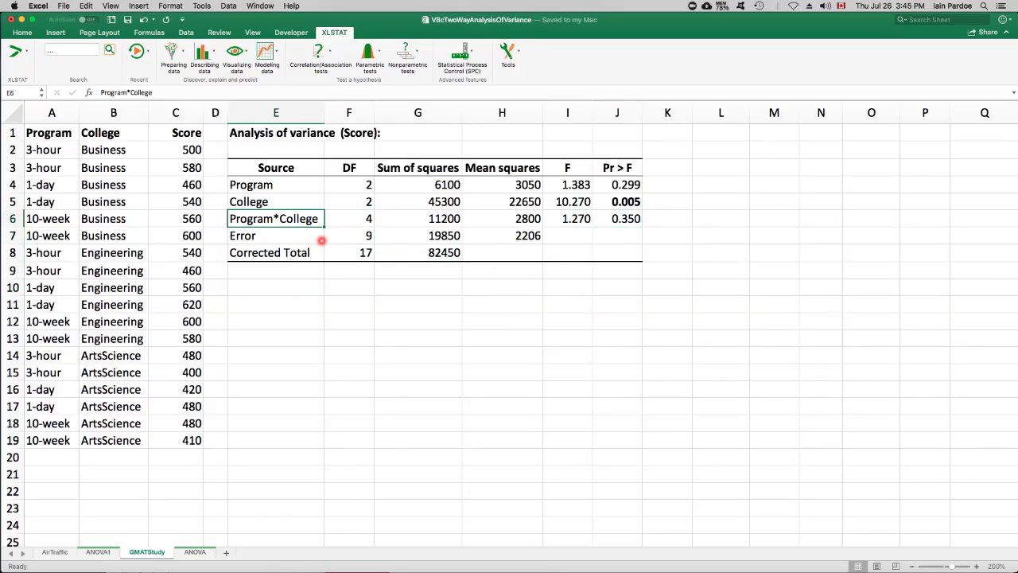
{"action": "left_click", "coordinate": [629, 219]}
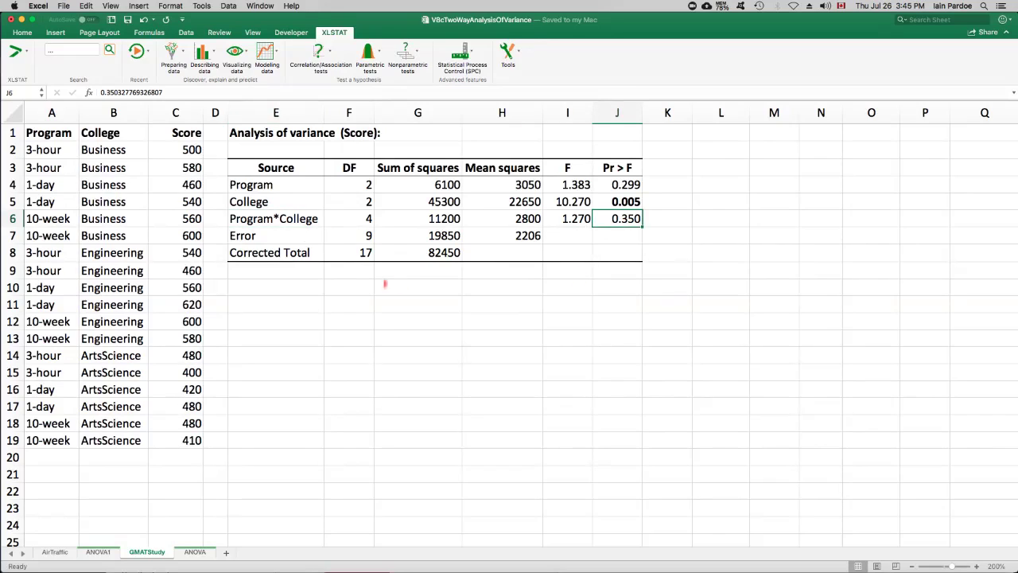
{"action": "left_click", "coordinate": [306, 287]}
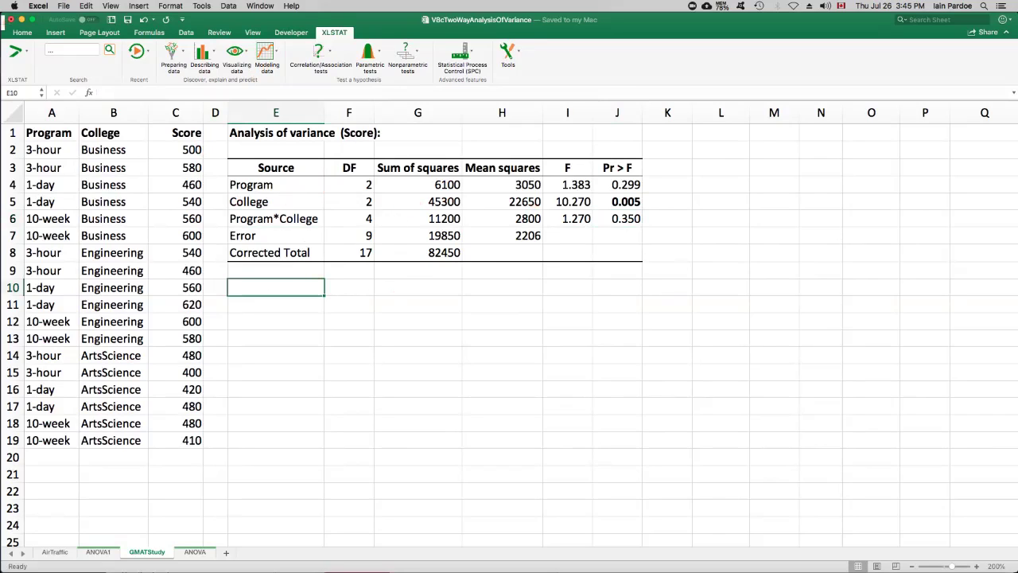
{"action": "left_click", "coordinate": [292, 221]}
{"action": "left_click_drag", "start_coordinate": [292, 220], "coordinate": [628, 216]}
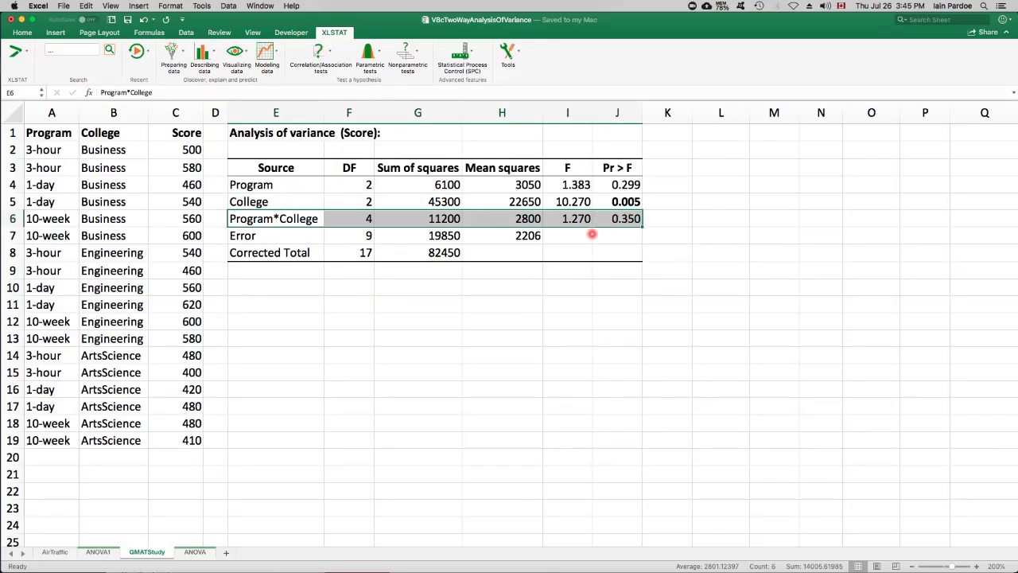
Examine the Error row and its mean square, along with the sums of squares, mean squares and p-values for Program and College.
{"action": "left_click_drag", "start_coordinate": [297, 236], "coordinate": [514, 238]}
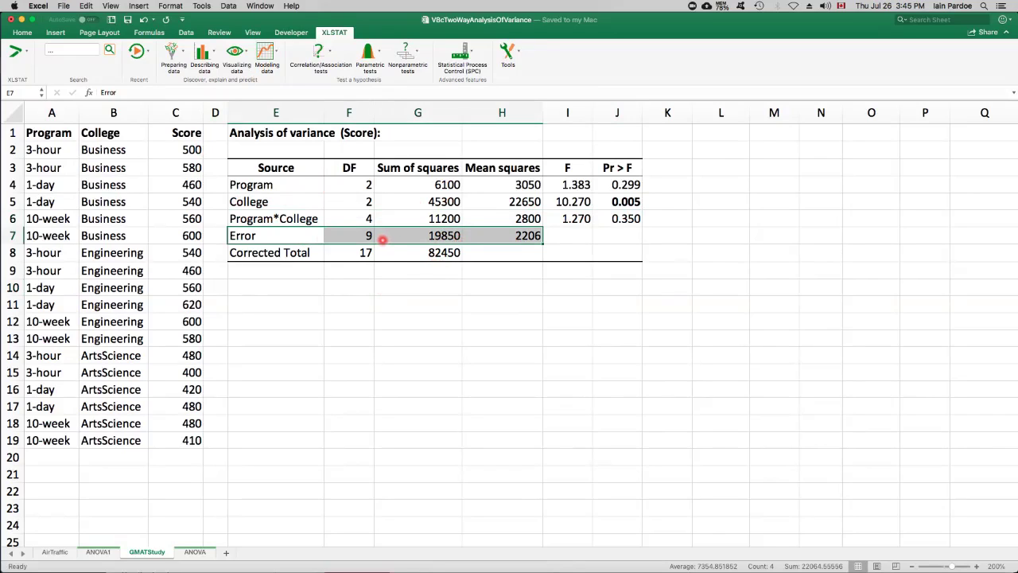
{"action": "left_click", "coordinate": [507, 236]}
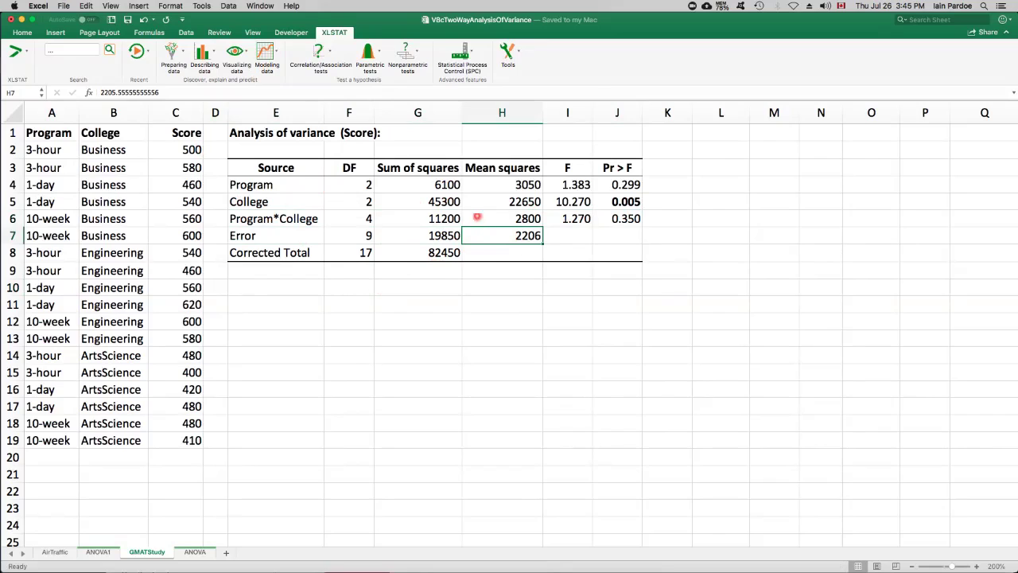
{"action": "left_click_drag", "start_coordinate": [414, 184], "coordinate": [524, 202]}
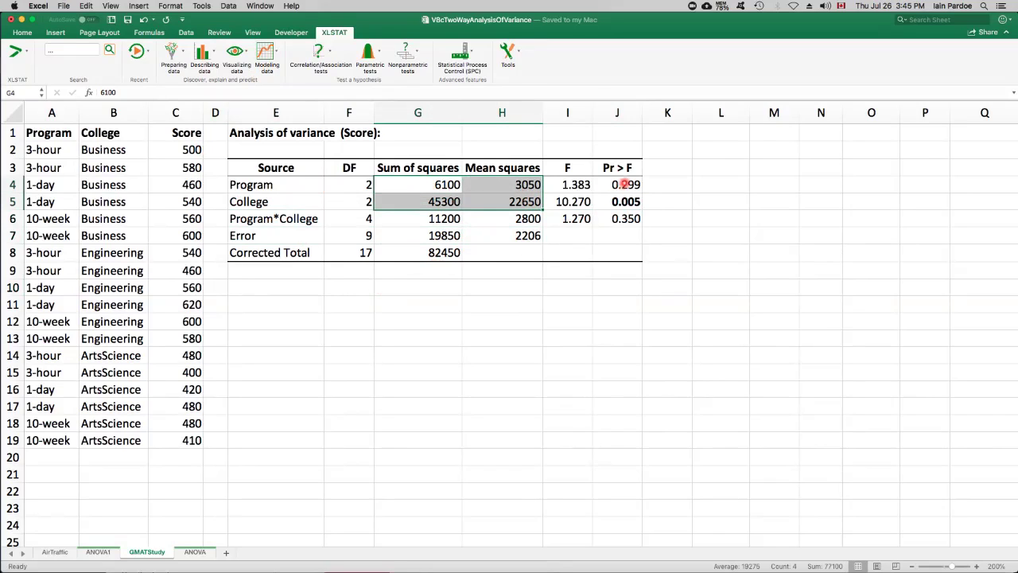
{"action": "left_click_drag", "start_coordinate": [623, 184], "coordinate": [625, 203]}
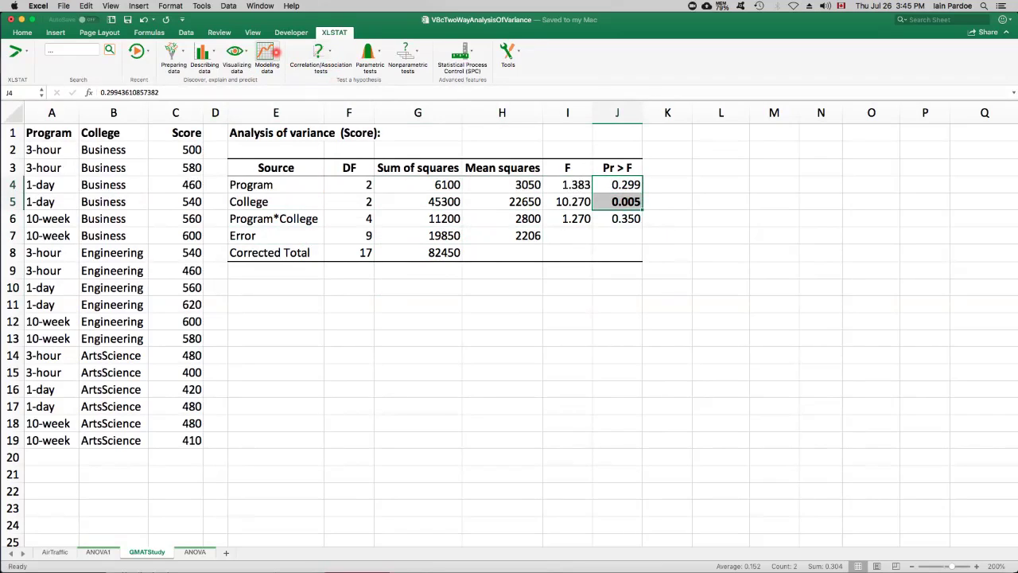
Run an XLSTAT ANOVA of Score (C1:C19) on the qualitative variables Program and College (A1:B19), excluding the Program*College interaction.
{"action": "left_click", "coordinate": [276, 52]}
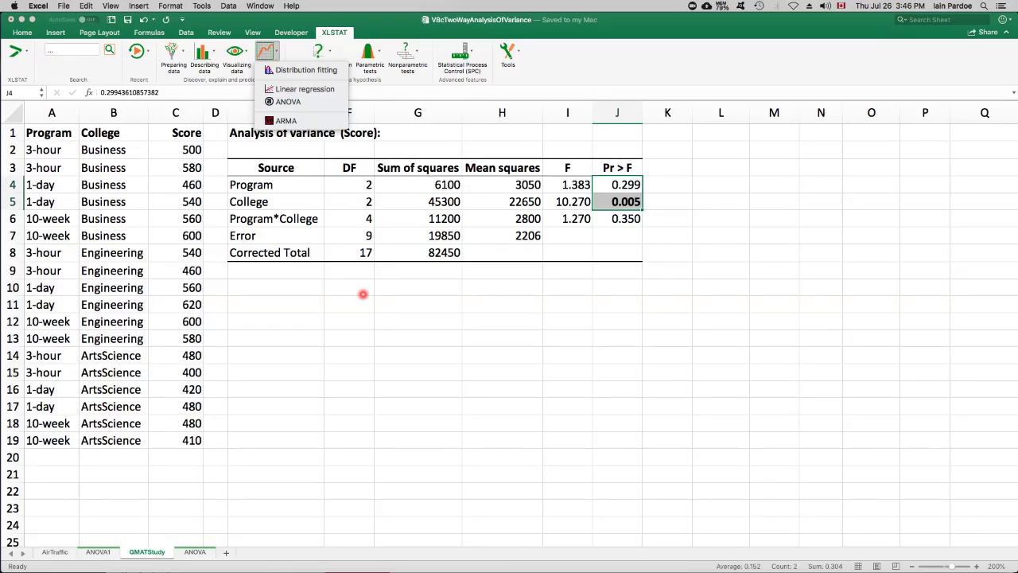
{"action": "left_click", "coordinate": [374, 299]}
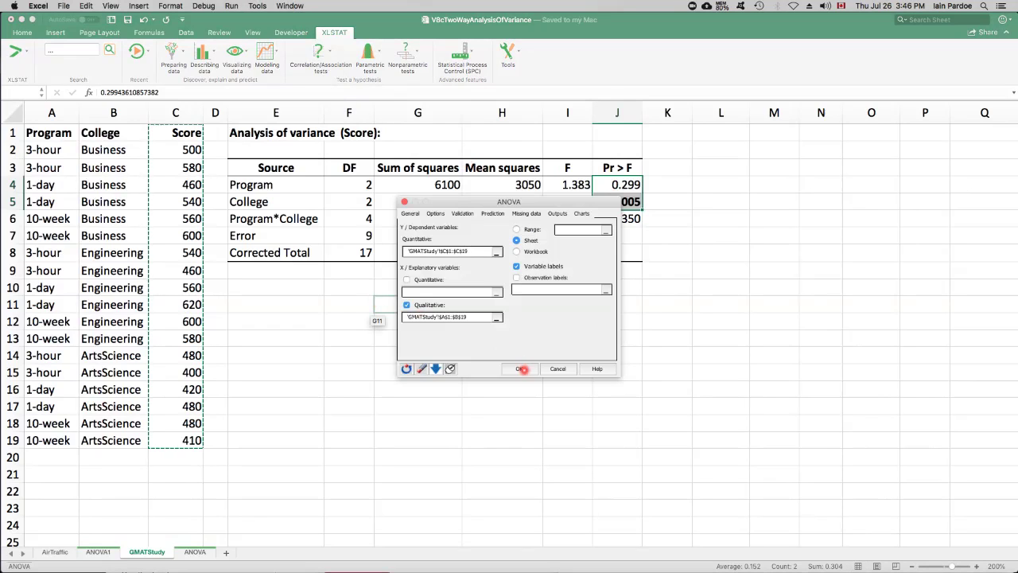
{"action": "key", "text": "Return"}
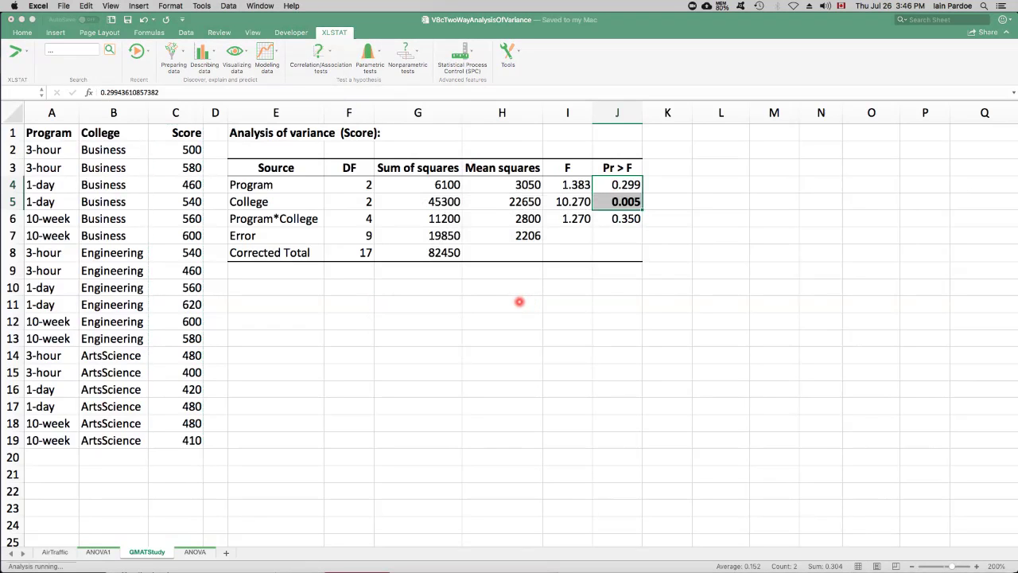
{"action": "left_click", "coordinate": [428, 276]}
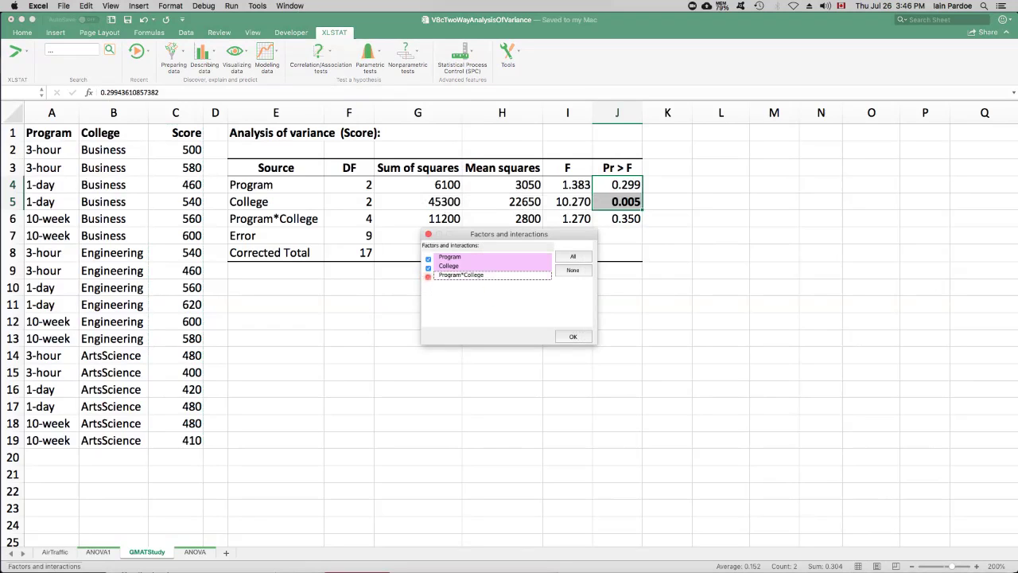
{"action": "left_click", "coordinate": [573, 337]}
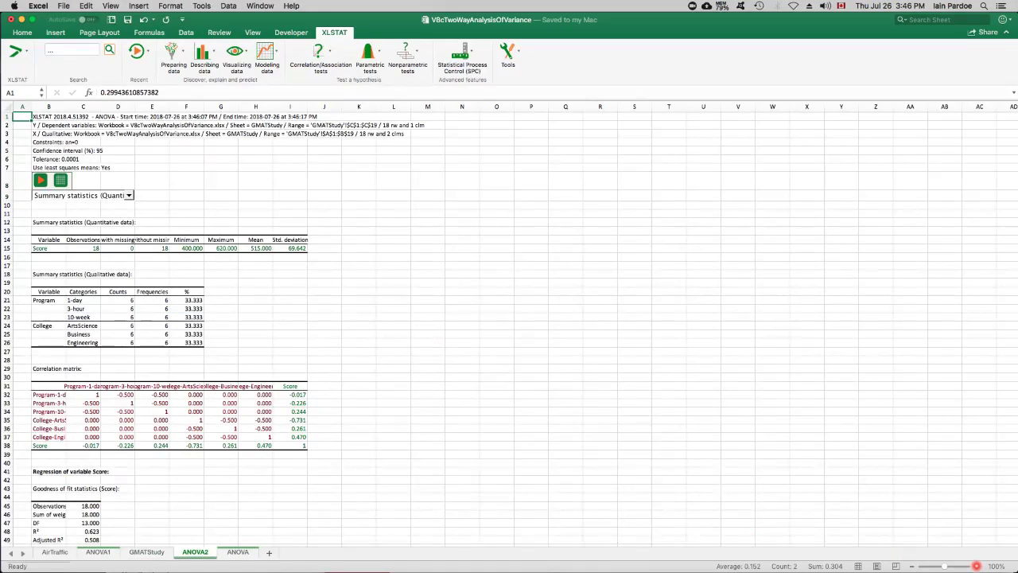
Examine Program and College in the new output's Type I Sum of Squares table, including College's F statistic and both p-values.
{"action": "left_click", "coordinate": [976, 565]}
{"action": "left_click", "coordinate": [976, 566]}
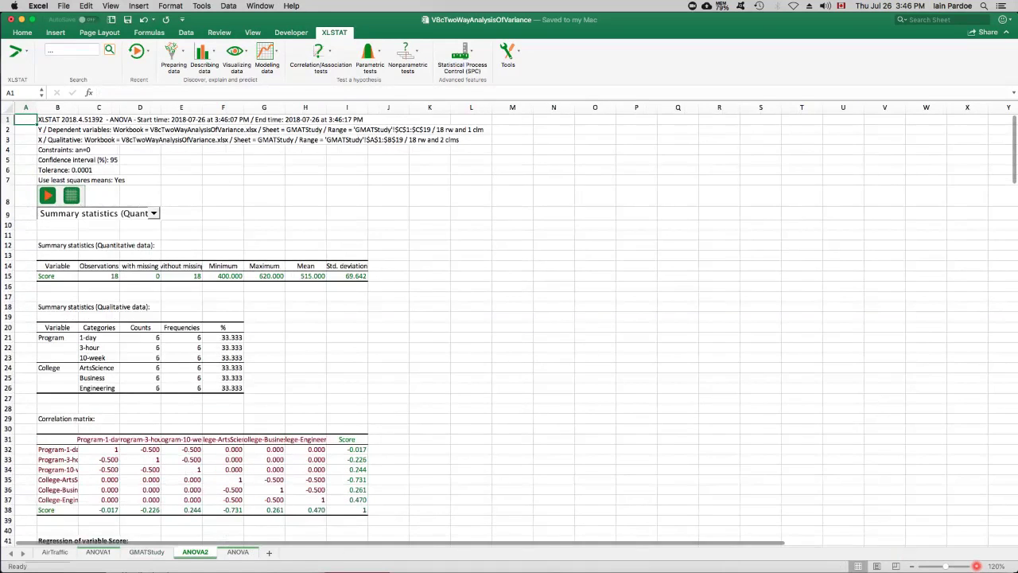
{"action": "left_click", "coordinate": [976, 566]}
{"action": "left_click", "coordinate": [976, 565]}
{"action": "left_click", "coordinate": [977, 565]}
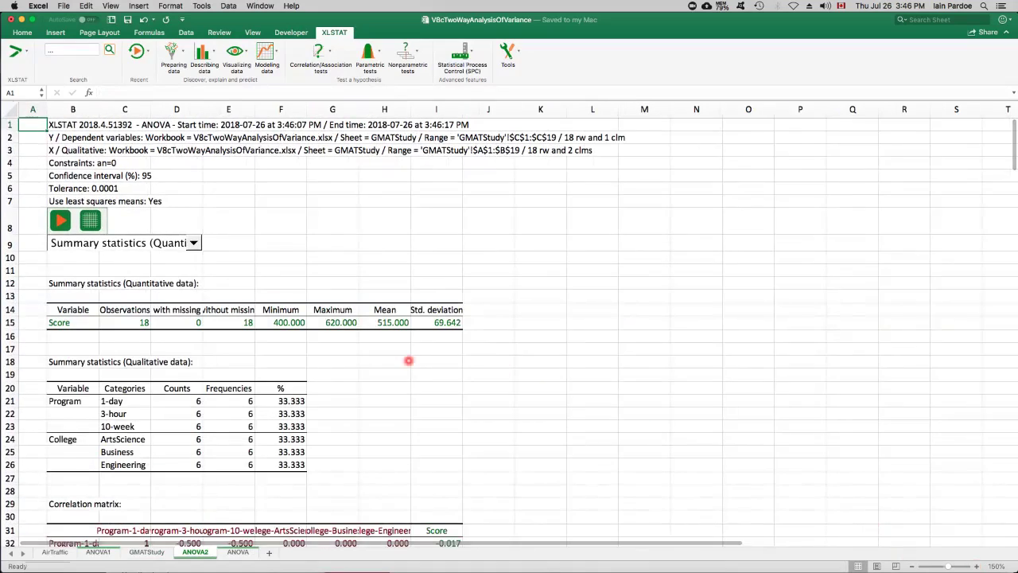
{"action": "scroll", "coordinate": [408, 360], "scroll_direction": "down", "scroll_amount": 3}
{"action": "scroll", "coordinate": [408, 360], "scroll_direction": "down", "scroll_amount": 12}
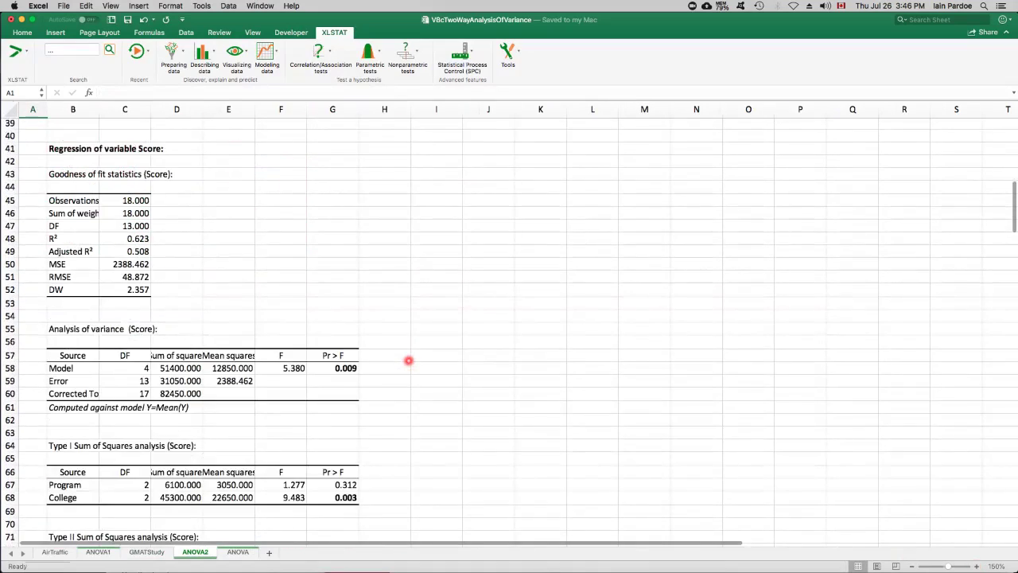
{"action": "scroll", "coordinate": [408, 361], "scroll_direction": "down", "scroll_amount": 2}
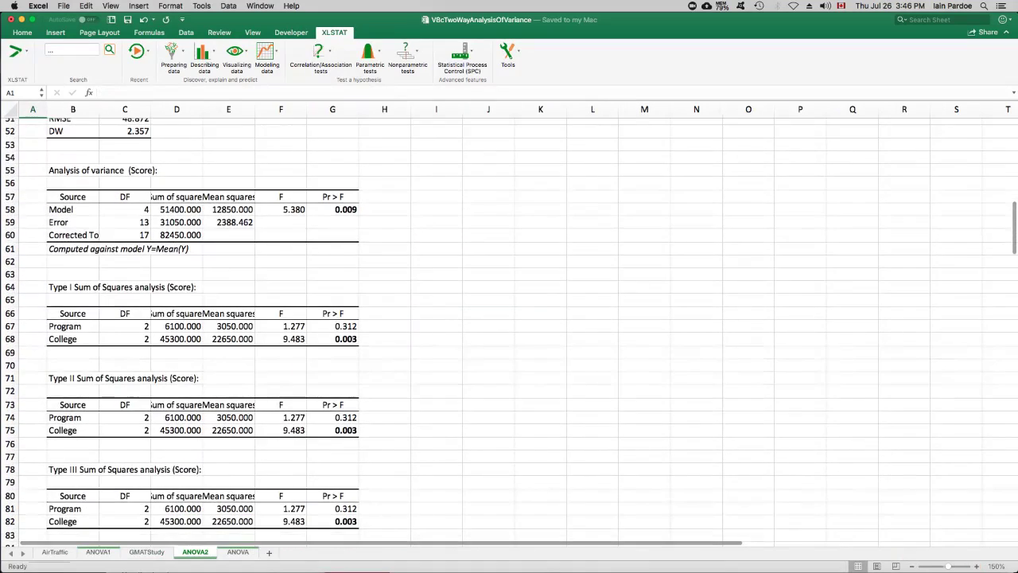
{"action": "left_click_drag", "start_coordinate": [72, 326], "coordinate": [345, 340]}
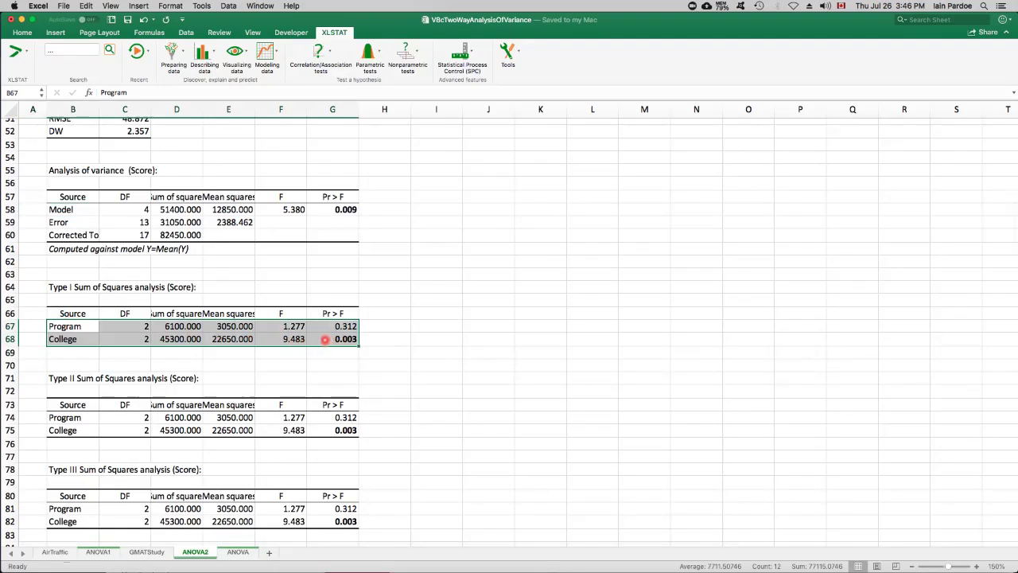
{"action": "left_click", "coordinate": [299, 339]}
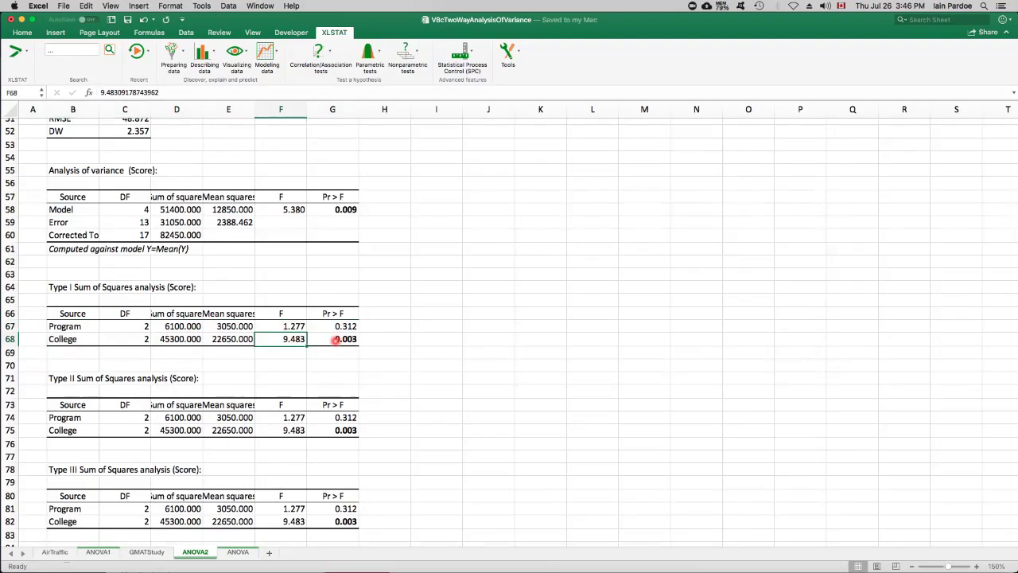
{"action": "left_click", "coordinate": [330, 338]}
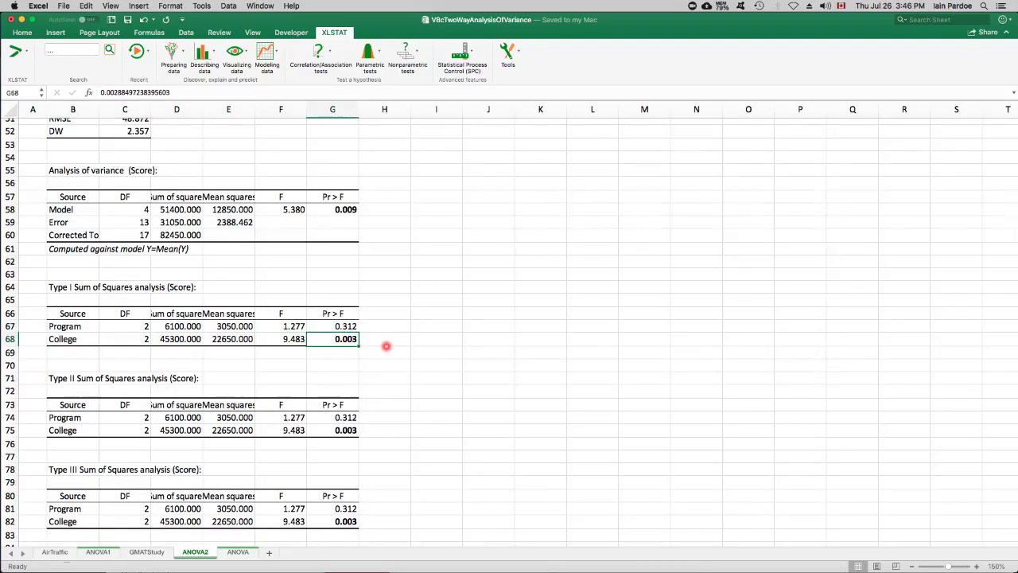
{"action": "left_click", "coordinate": [341, 327]}
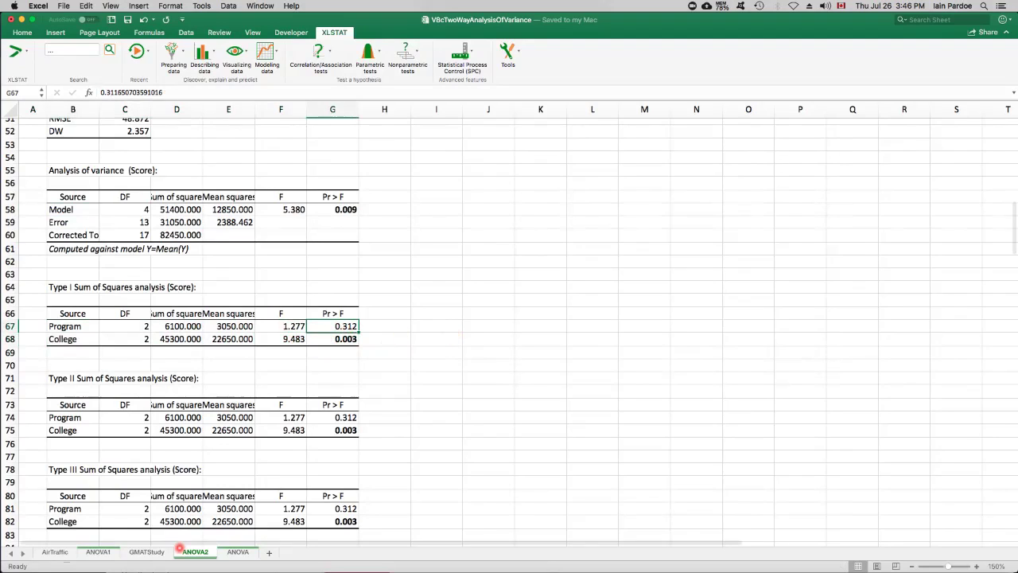
Return to the GMATStudy sheet, and examine the Controller and System sources in the AirTraffic sheet's ANOVA table.
{"action": "key", "text": "ctrl+Page_Up"}
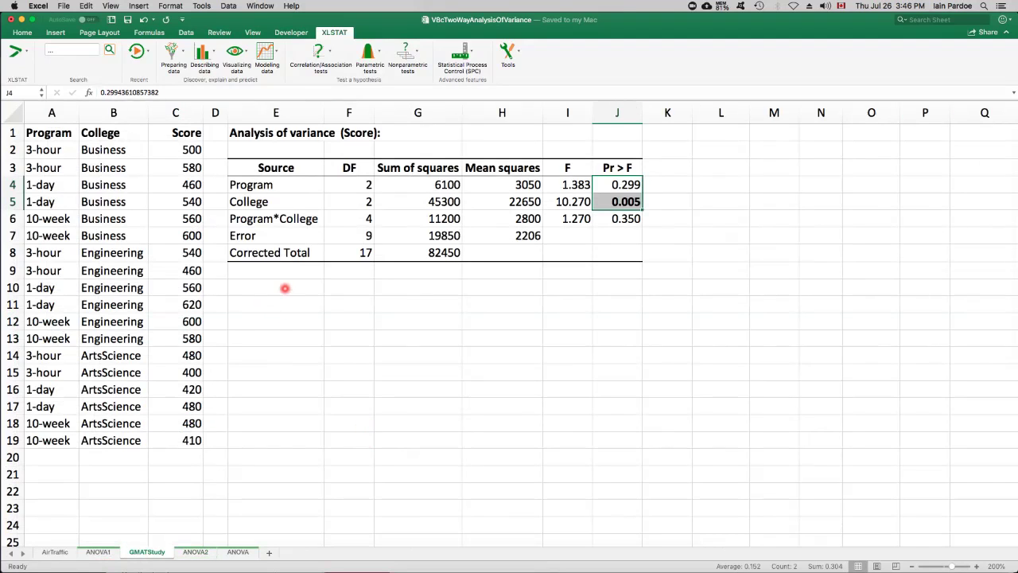
{"action": "left_click", "coordinate": [283, 287]}
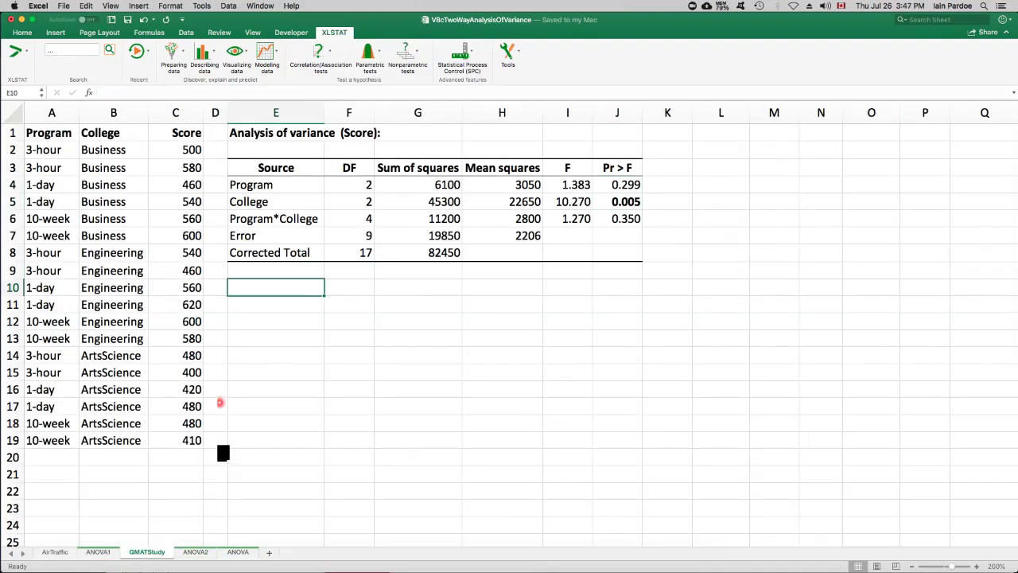
{"action": "left_click", "coordinate": [55, 551]}
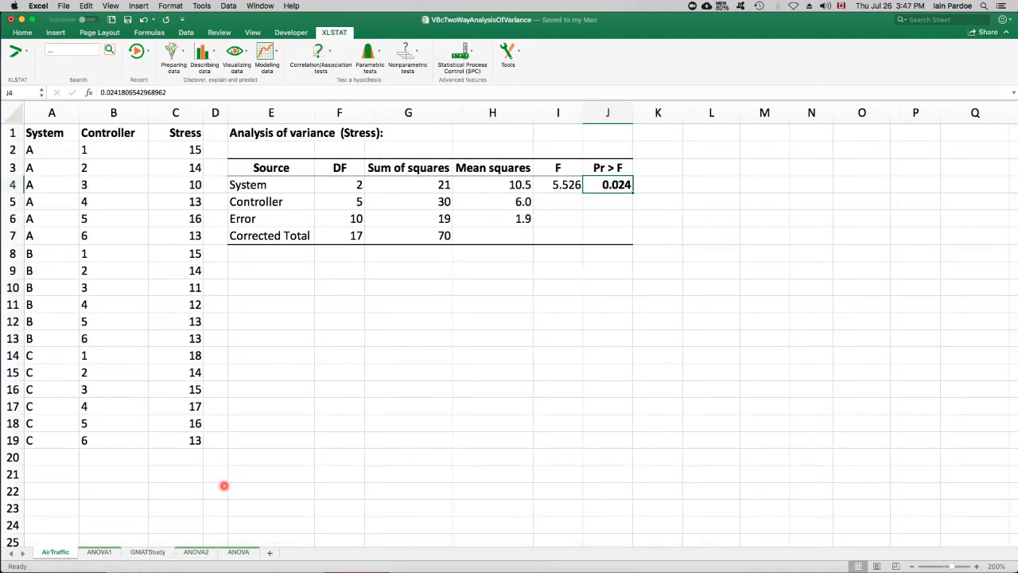
{"action": "left_click", "coordinate": [251, 203]}
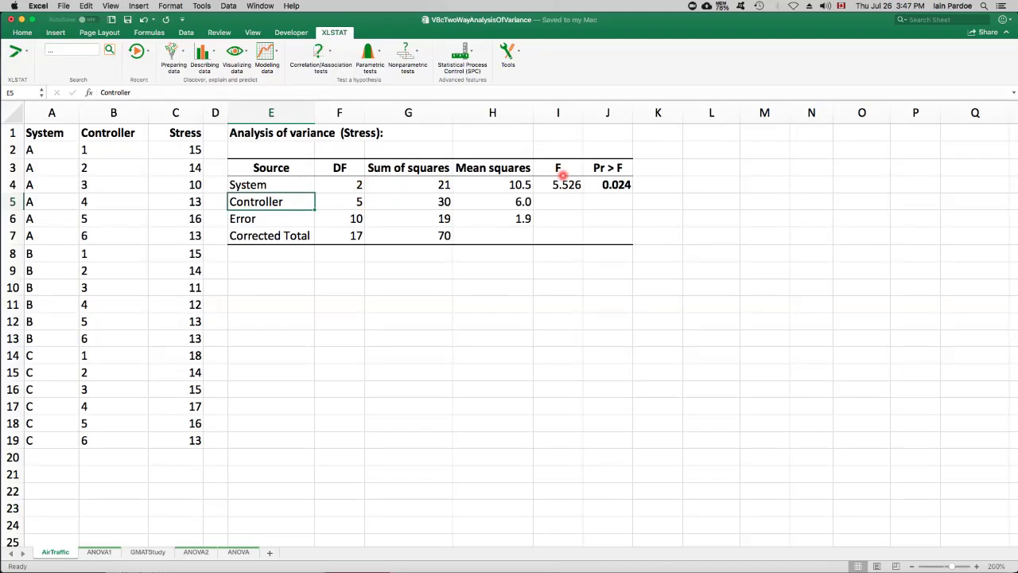
{"action": "left_click", "coordinate": [288, 184]}
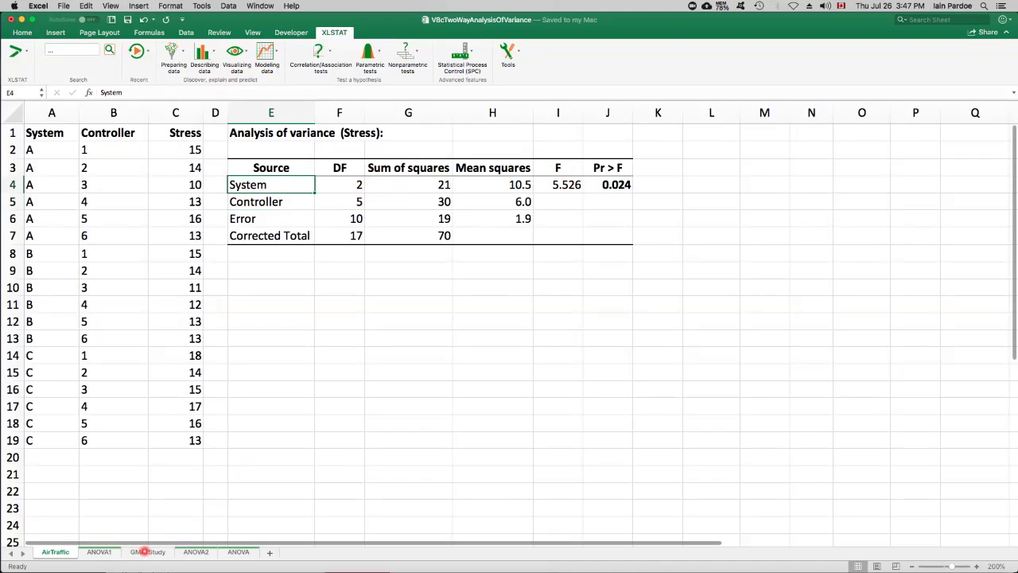
Reopen the GMATStudy sheet and review the Program, College and Program*College sources in its ANOVA table.
{"action": "left_click", "coordinate": [147, 551]}
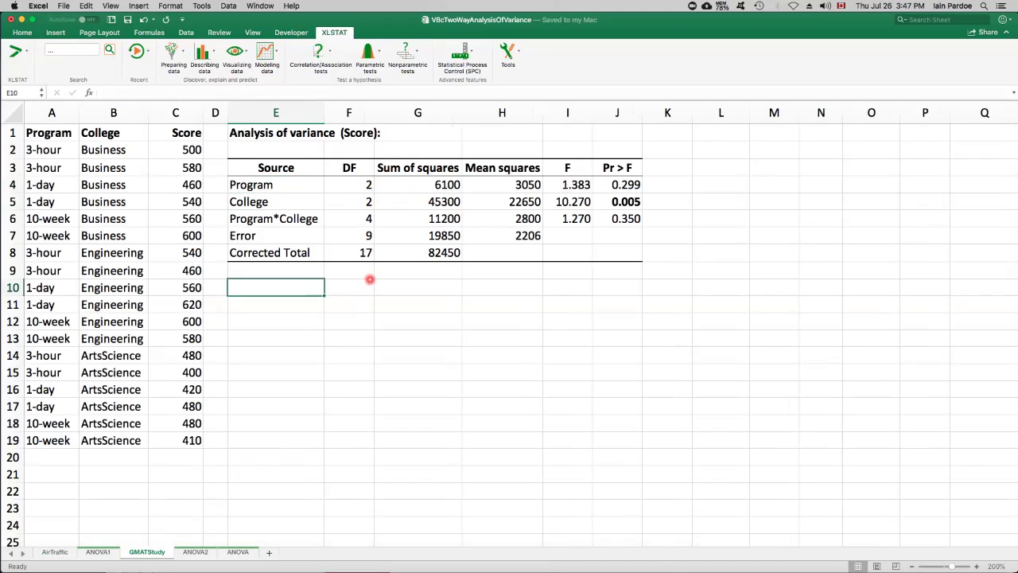
{"action": "left_click_drag", "start_coordinate": [280, 185], "coordinate": [284, 200]}
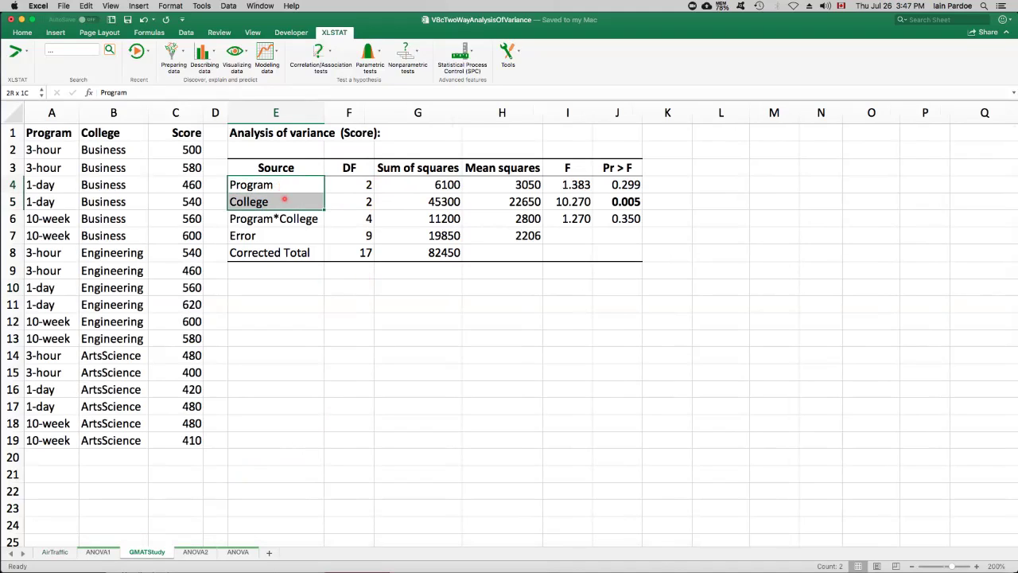
{"action": "left_click", "coordinate": [283, 219]}
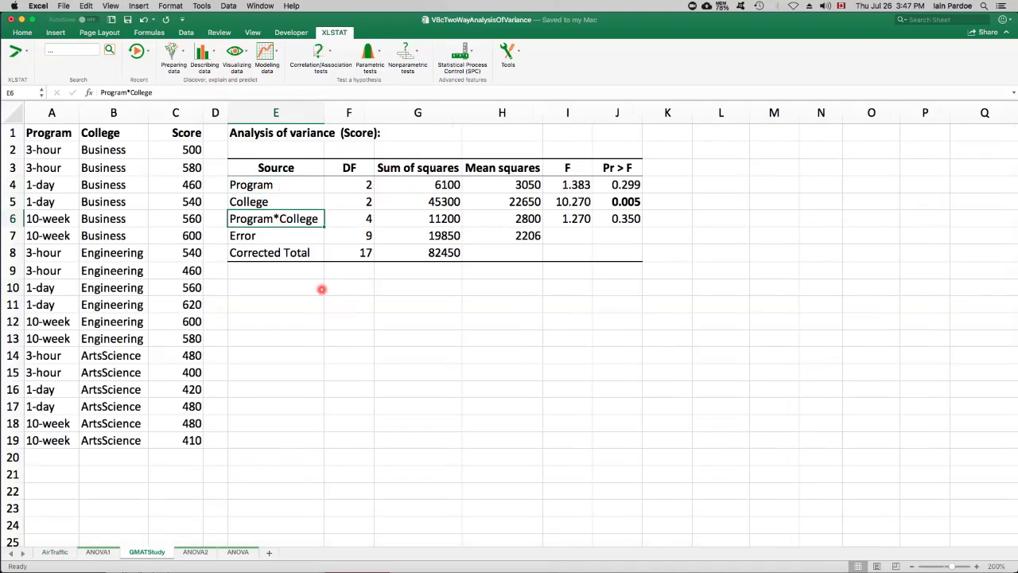